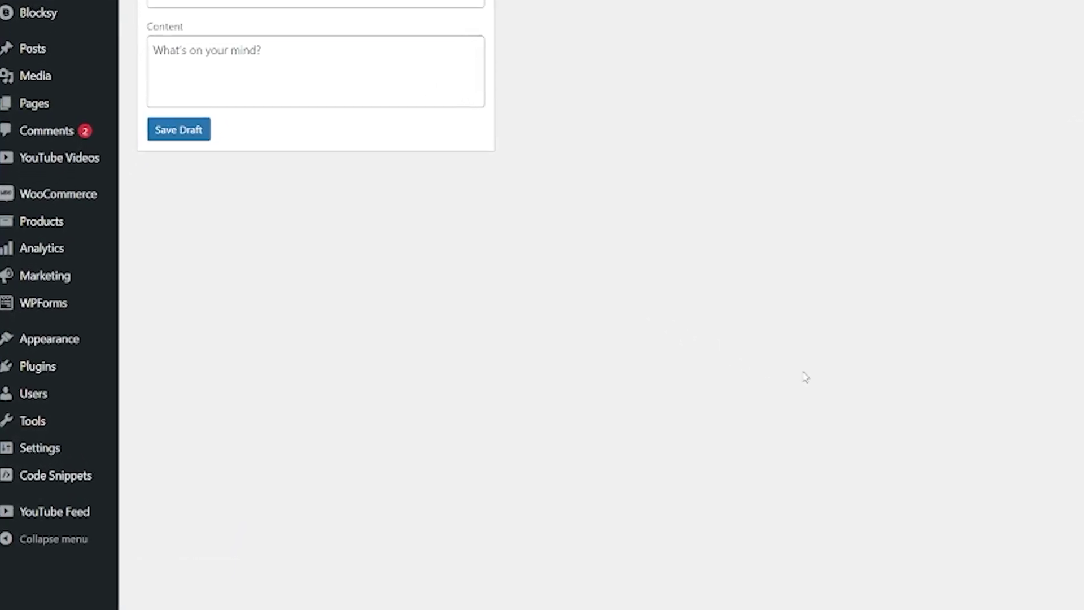
Step: Bring up the Appearance flyout in the WordPress admin sidebar
mouse_move(24, 333)
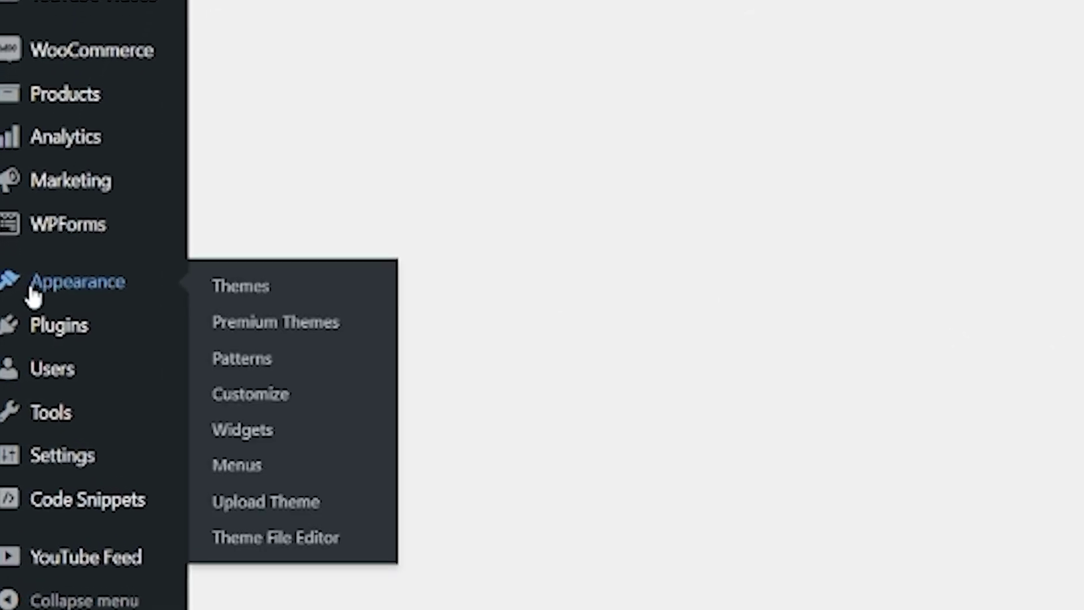
Step: Open Appearance > Menus, glance at the live front page, then return to the Main Menu editor
left_click(238, 466)
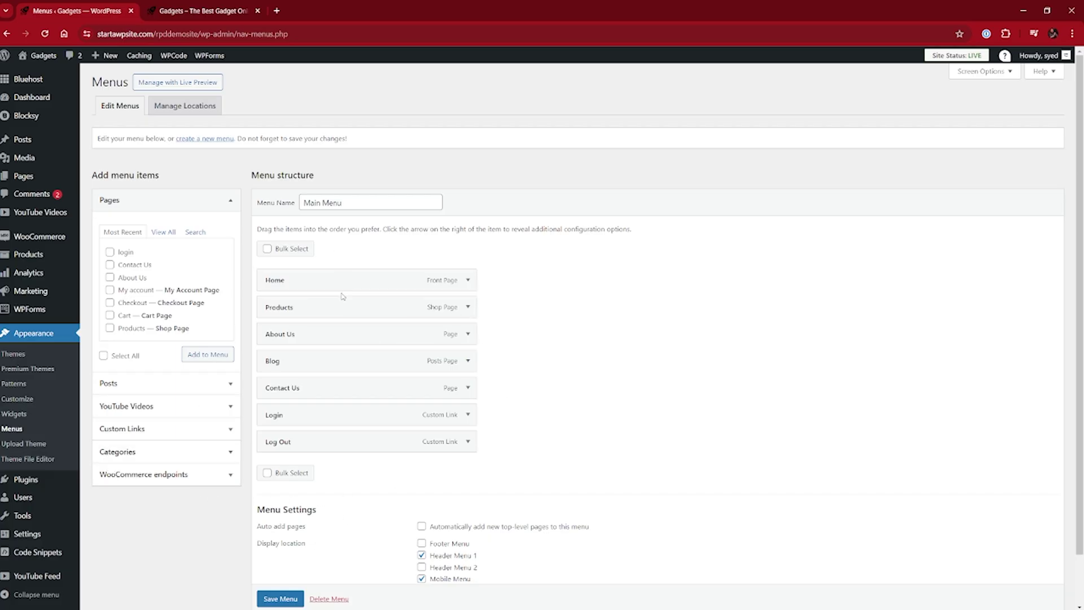
left_click(186, 13)
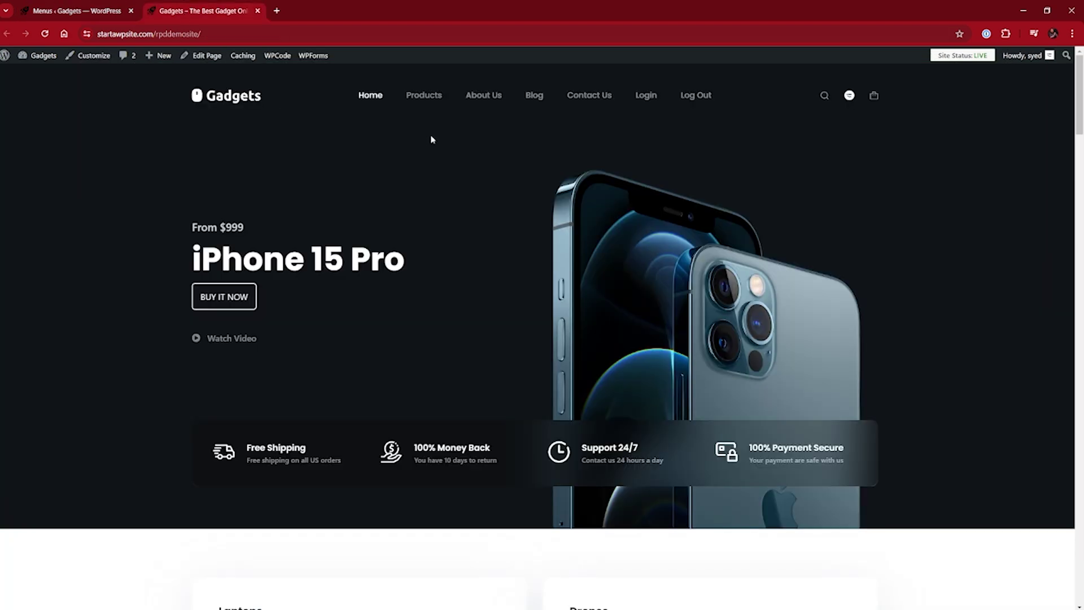
left_click(73, 11)
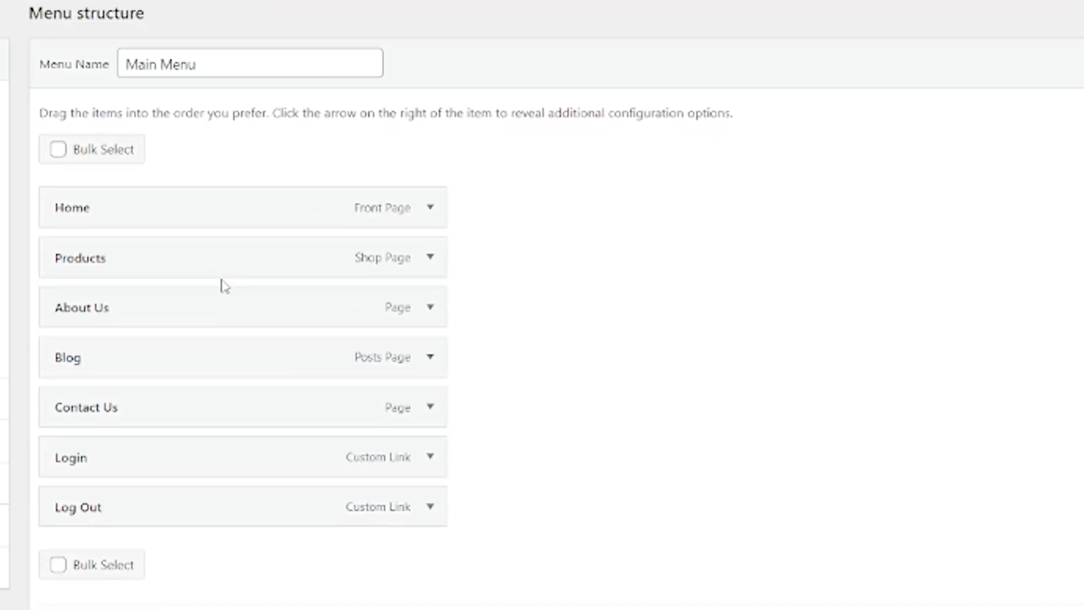
Step: Review the Manage Locations view, leaving Header Menu 1 assigned to Main Menu
left_click(102, 39)
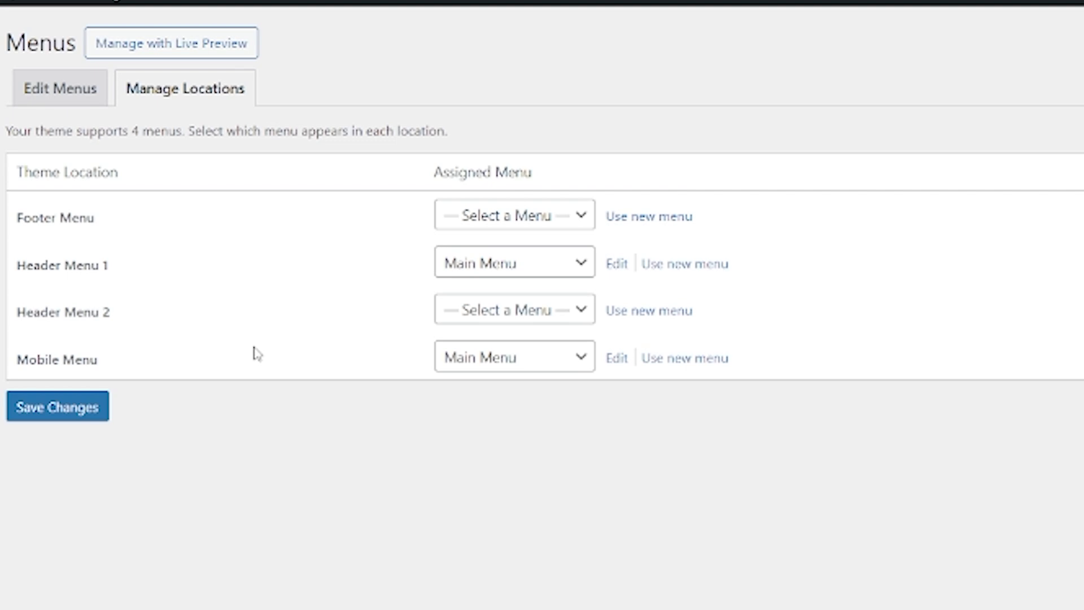
left_click(531, 275)
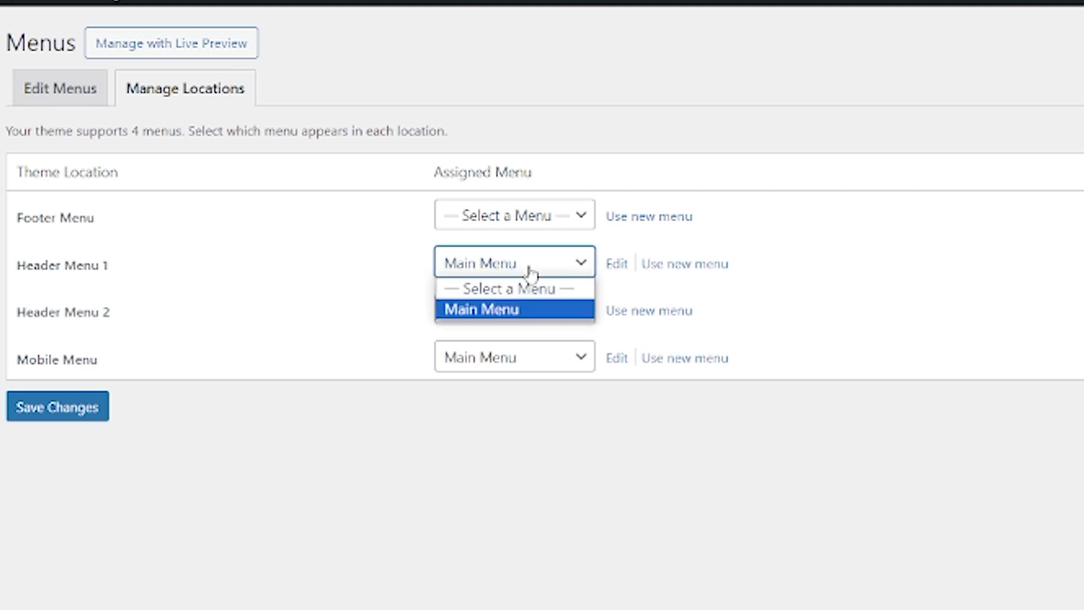
left_click(531, 273)
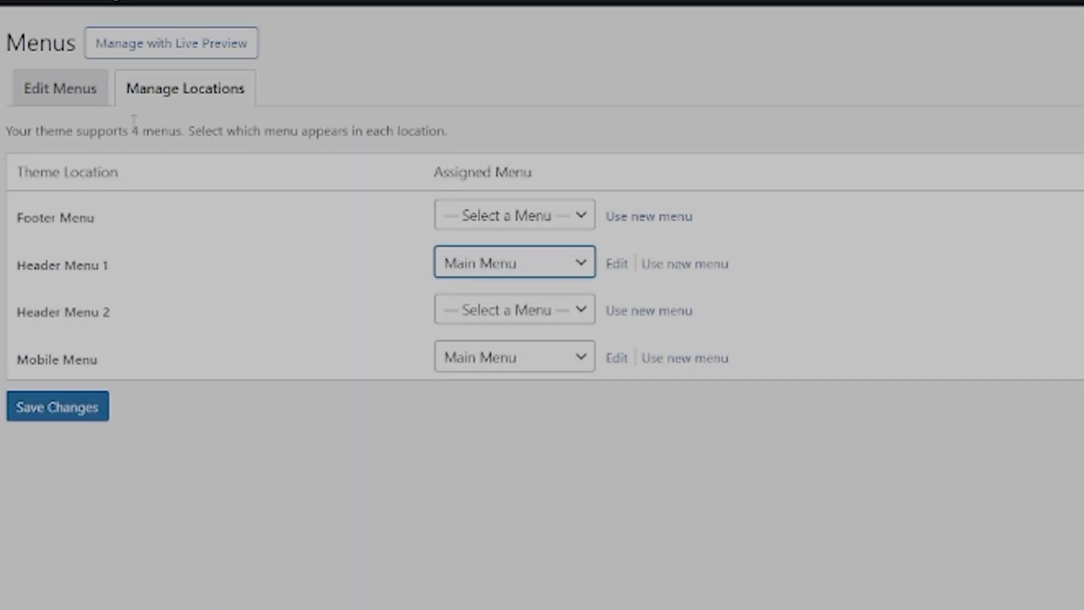
Step: Create a new menu named 'Secondary' assigned to the Header Menu 2 location
left_click(81, 92)
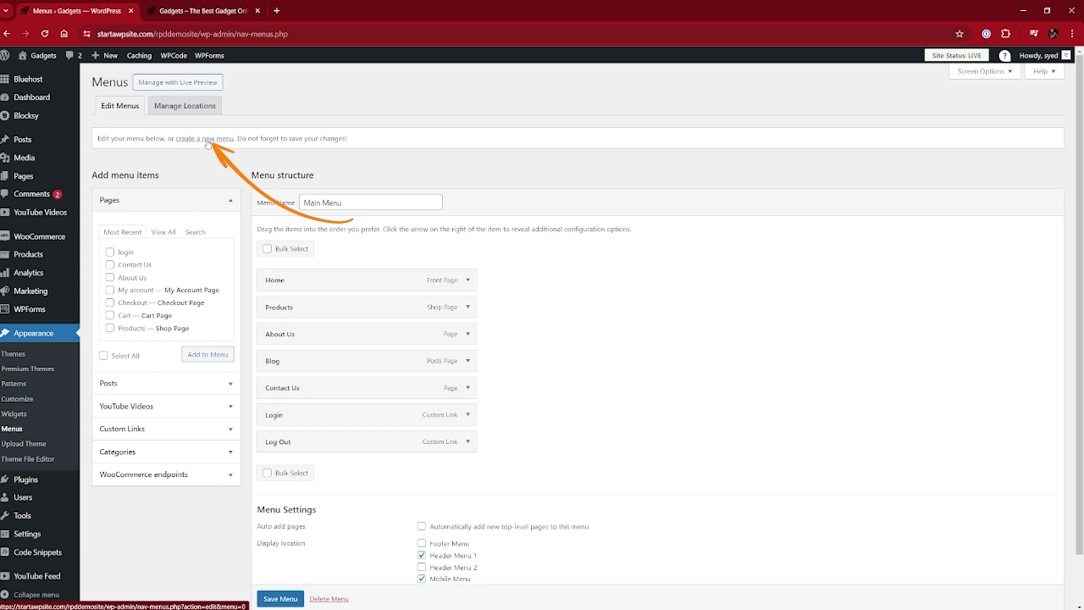
left_click(208, 143)
left_click(316, 204)
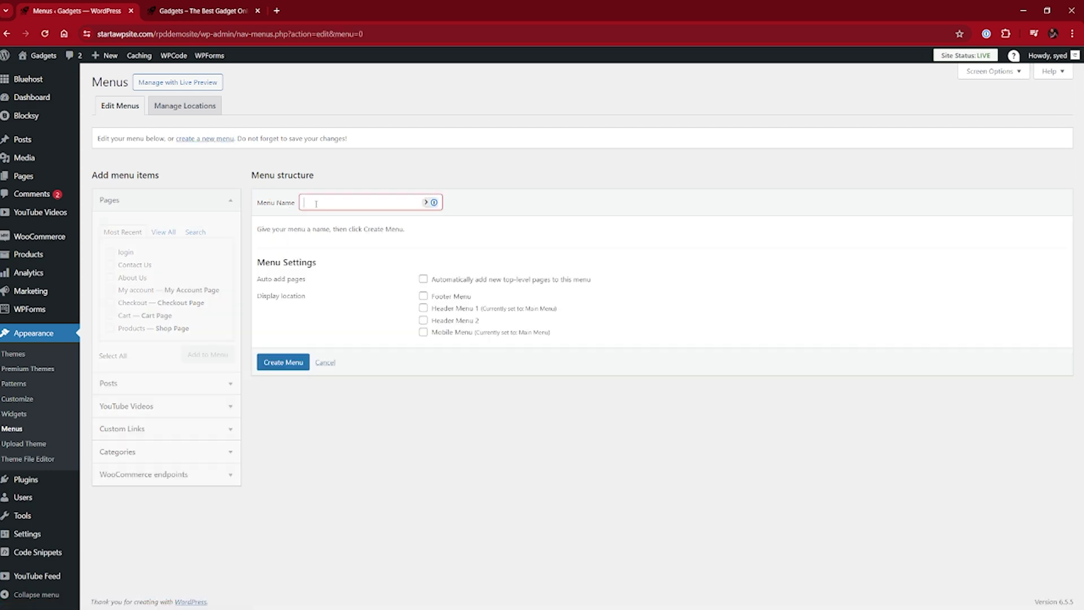
type("Secondary")
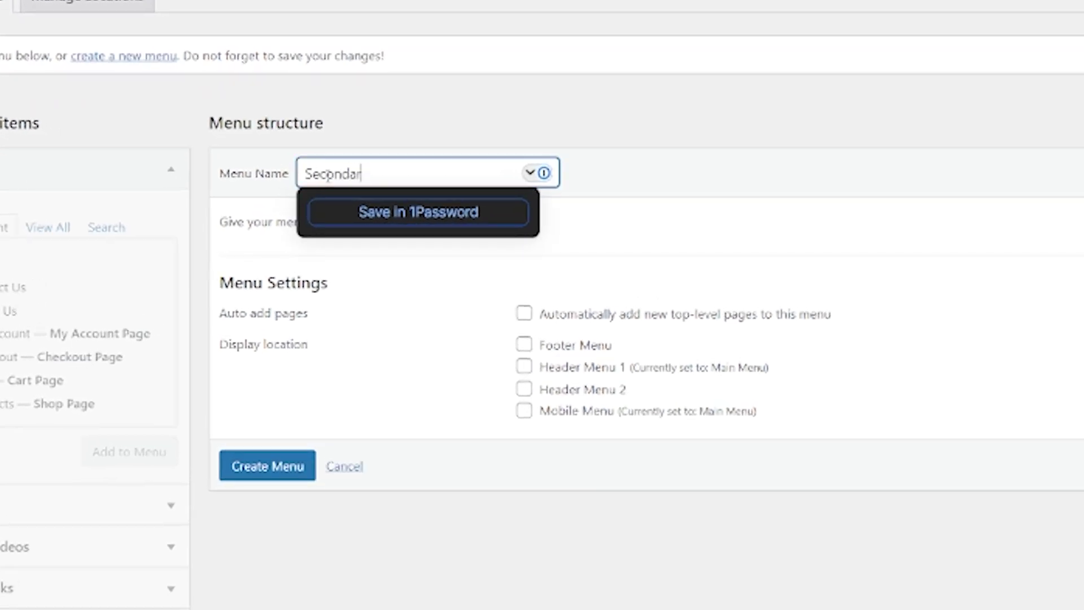
left_click(684, 185)
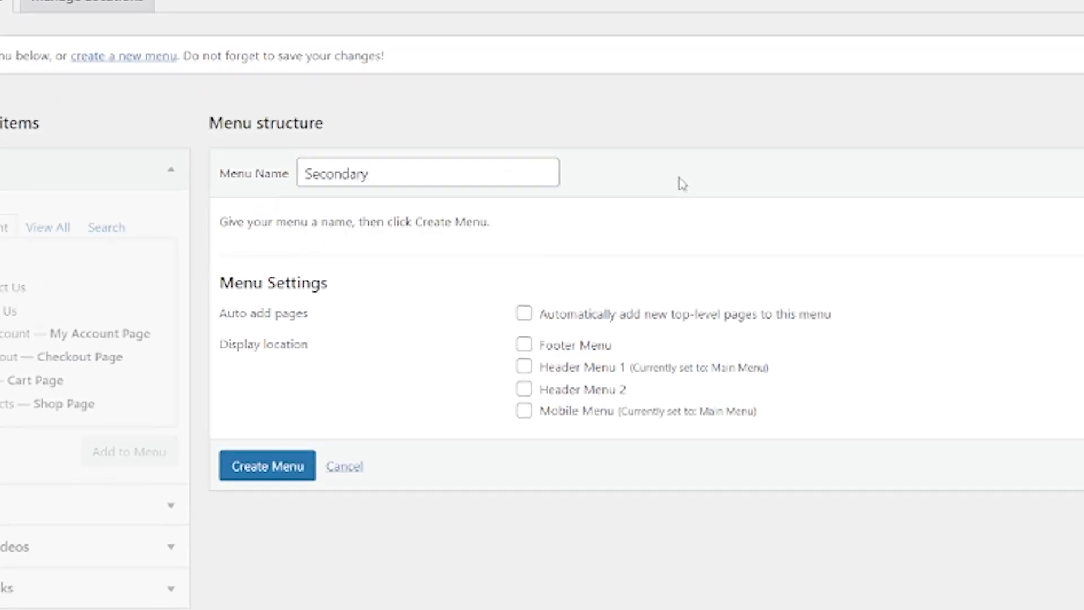
left_click(524, 390)
left_click(255, 466)
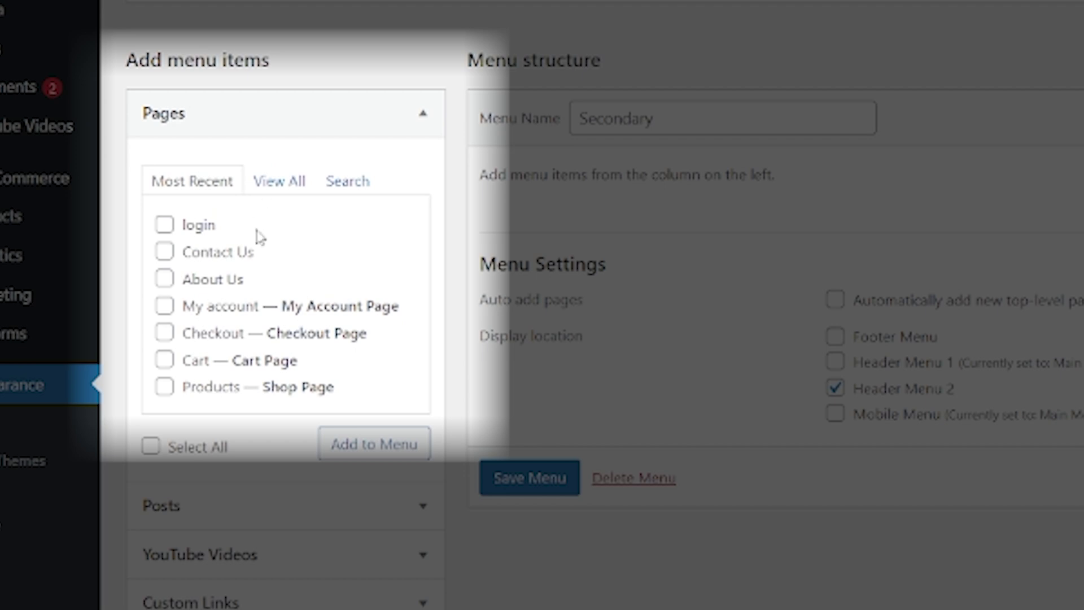
Step: Tick the login and Cart pages for adding, browsing the full page list
left_click(164, 226)
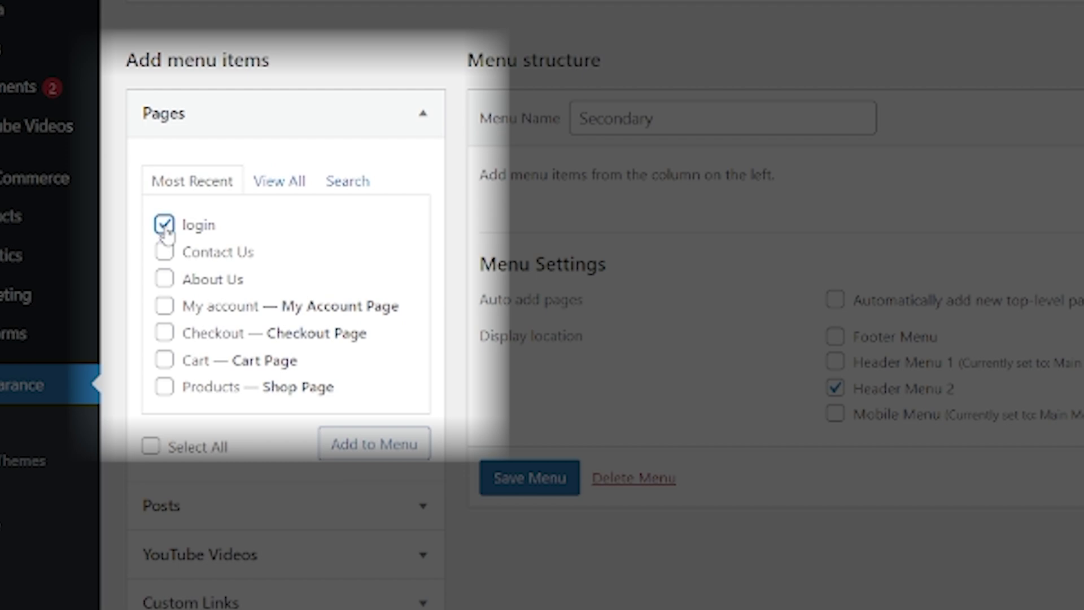
left_click(166, 361)
left_click(280, 191)
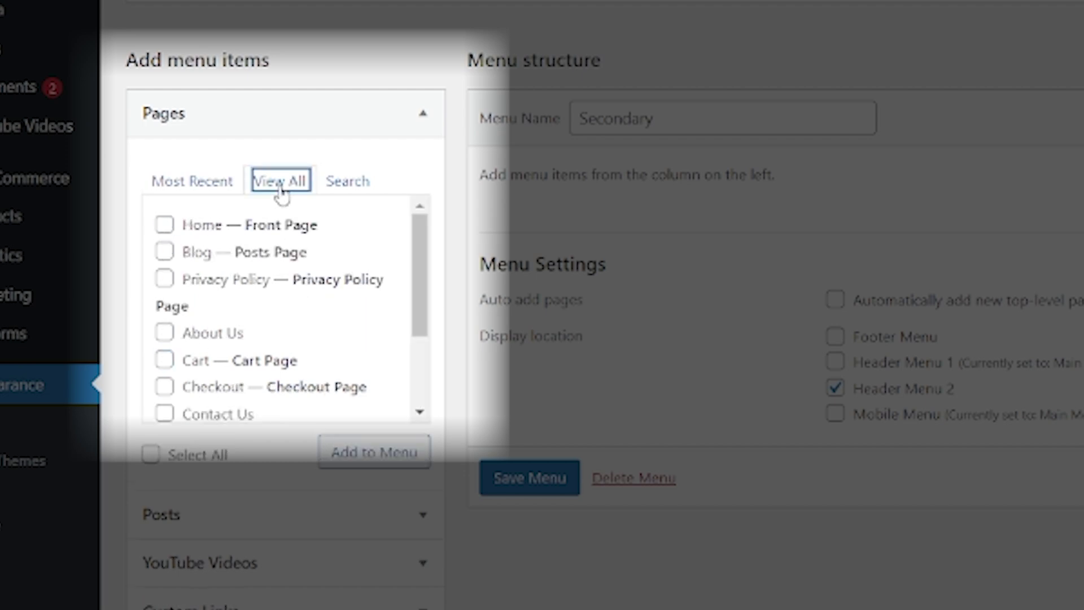
left_click(181, 189)
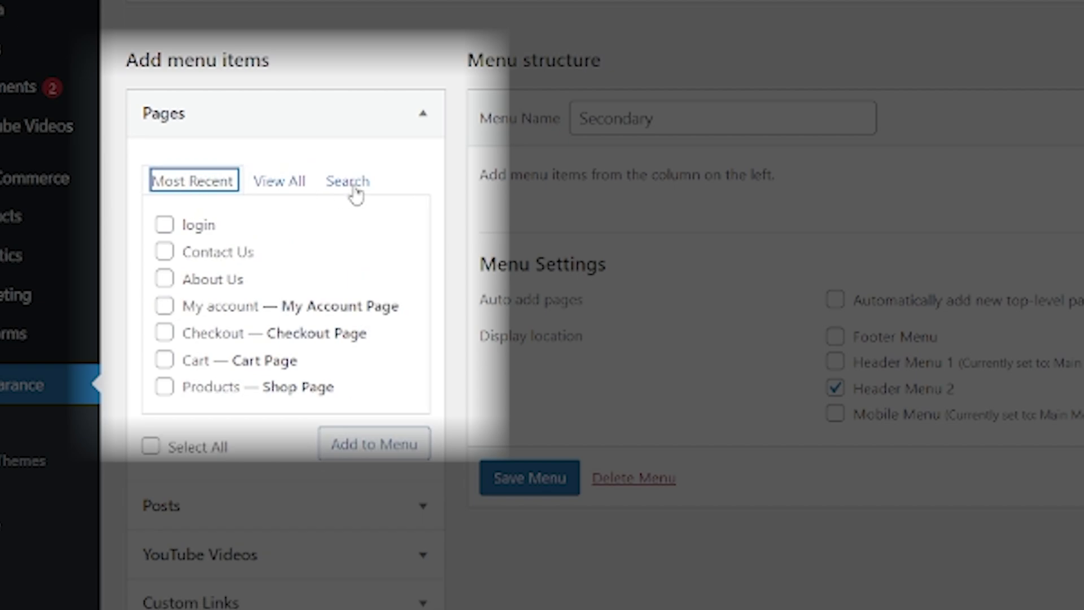
left_click(282, 182)
scroll(233, 312, "down", 2)
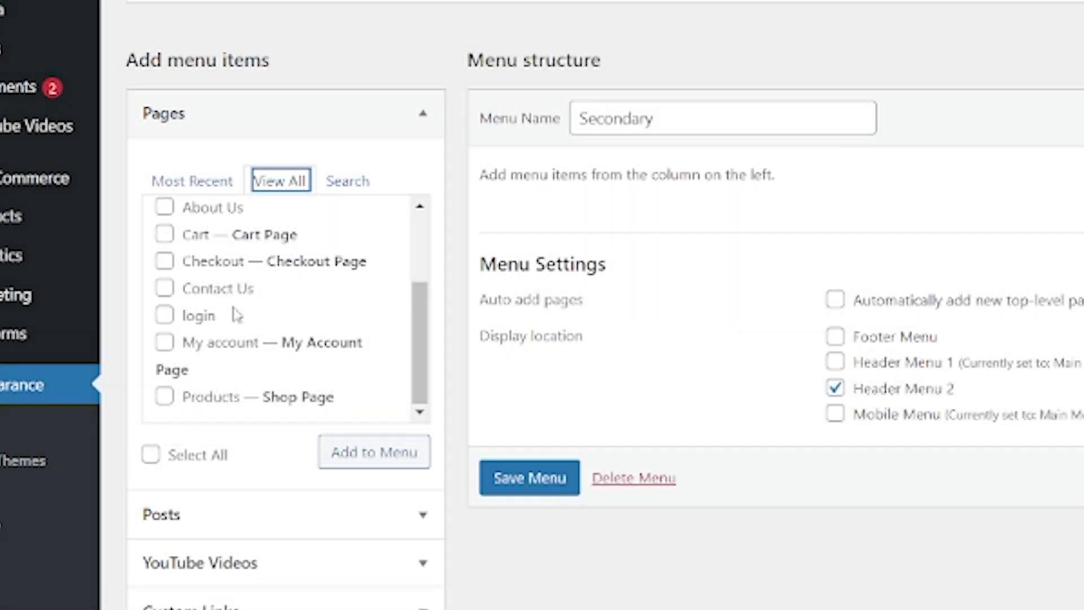
scroll(237, 361, "up", 2)
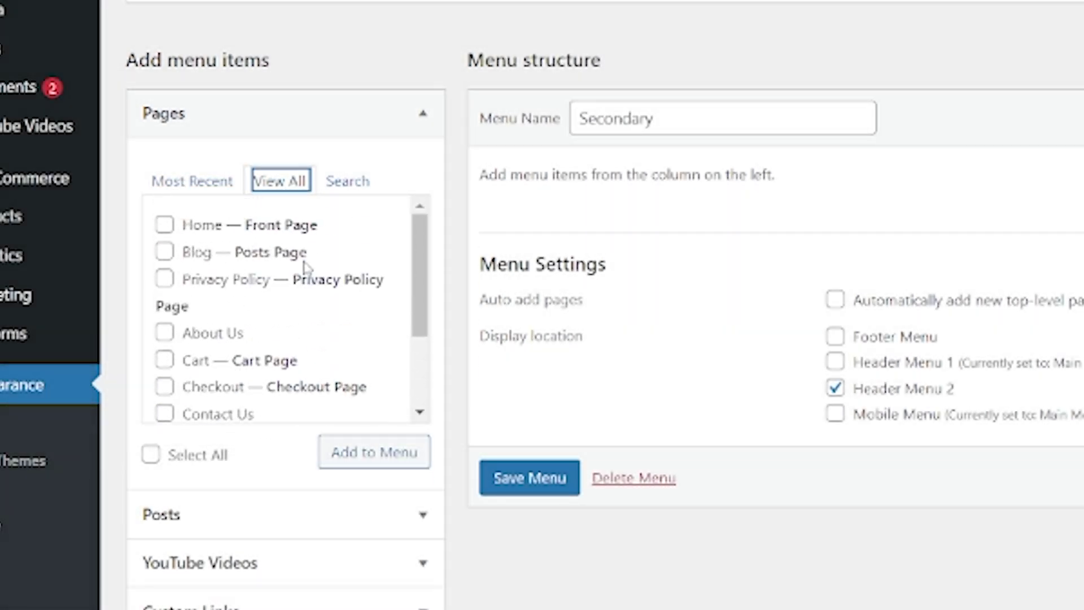
Step: Tick the post 'The Ultimate Guide to the Best VR Kits and Goggles in 2024' for adding
left_click(277, 532)
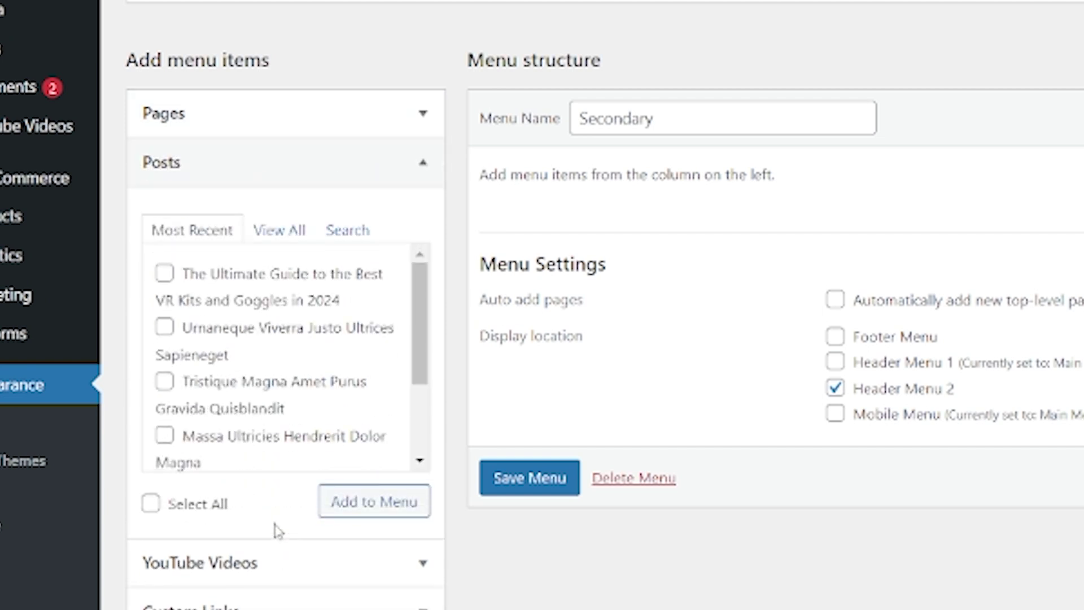
left_click(164, 275)
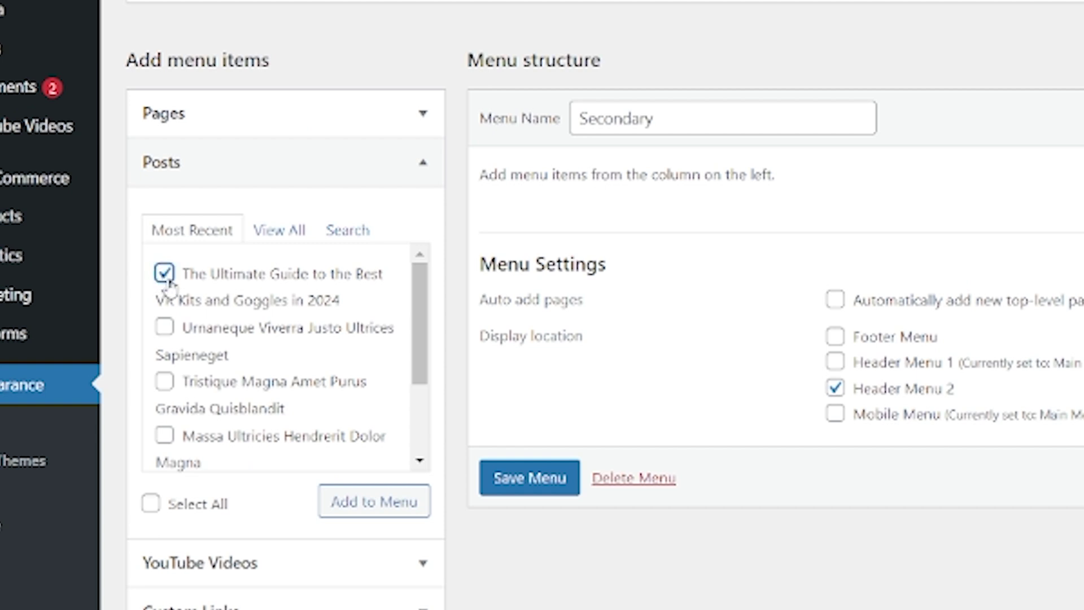
left_click(279, 577)
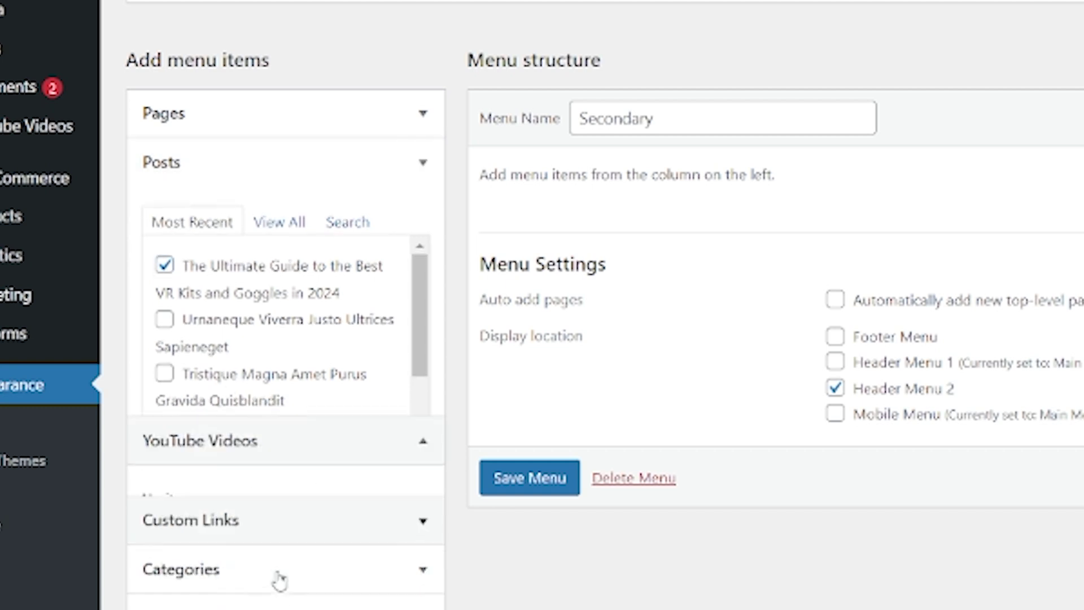
Step: Add a YouTube custom link and the Gadgets category to the Secondary menu, then save it
left_click(286, 368)
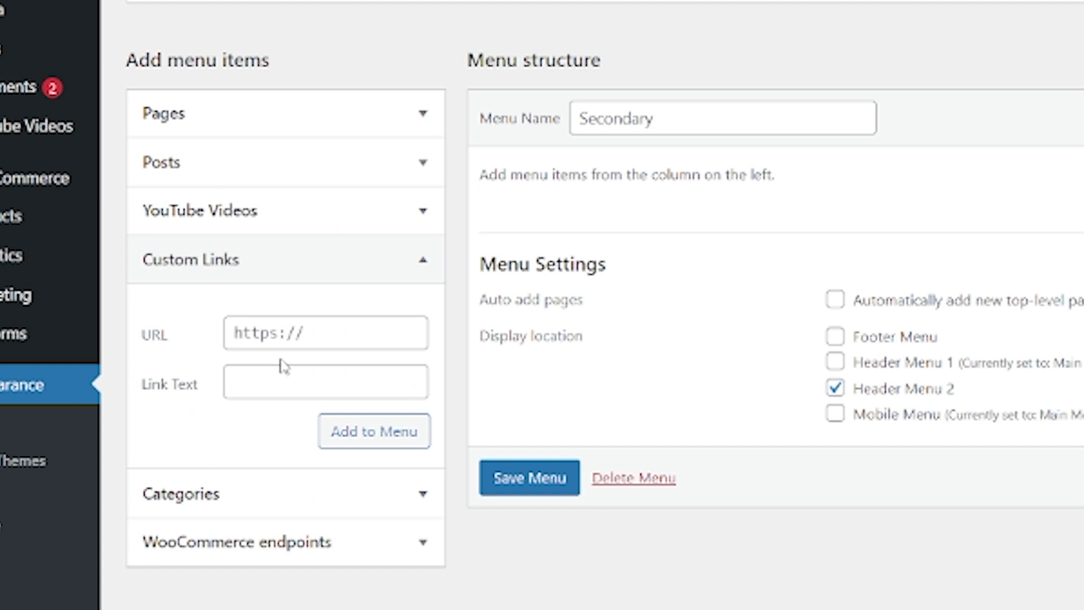
left_click(325, 330)
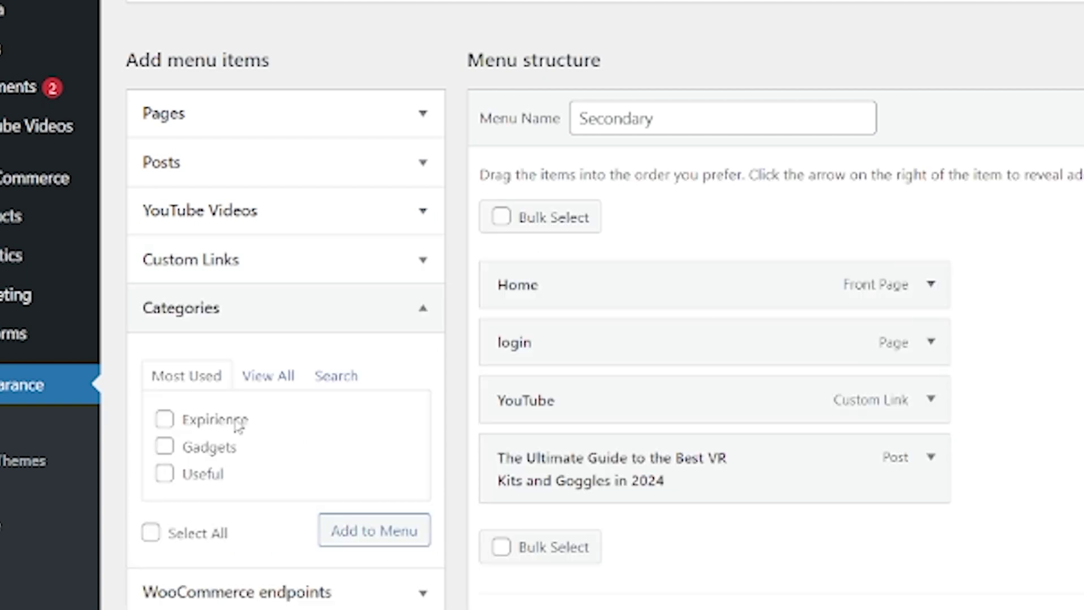
scroll(262, 409, "down", 1)
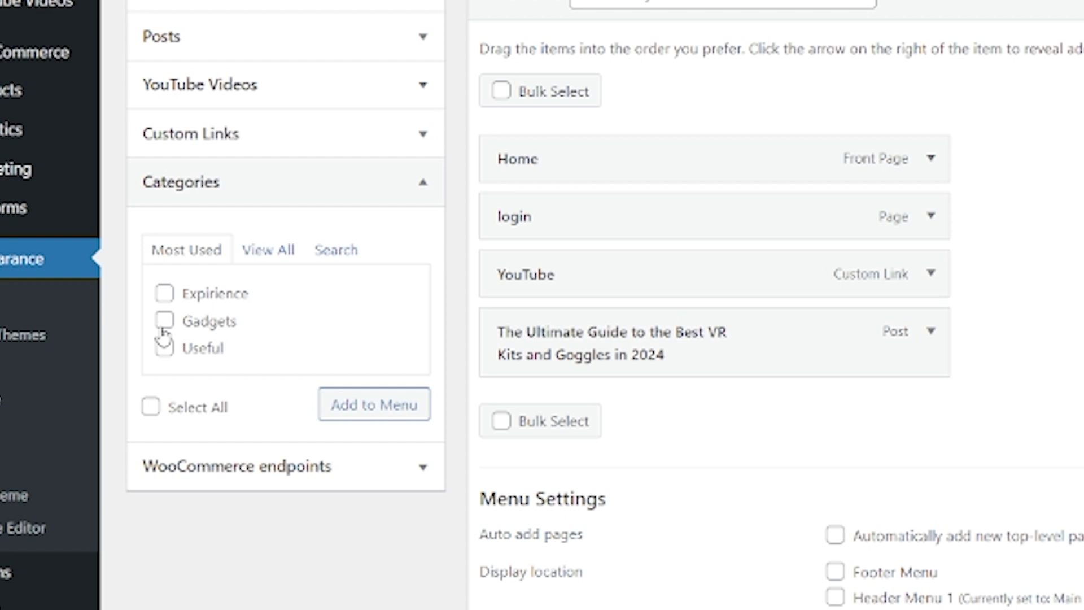
left_click(164, 328)
left_click(364, 417)
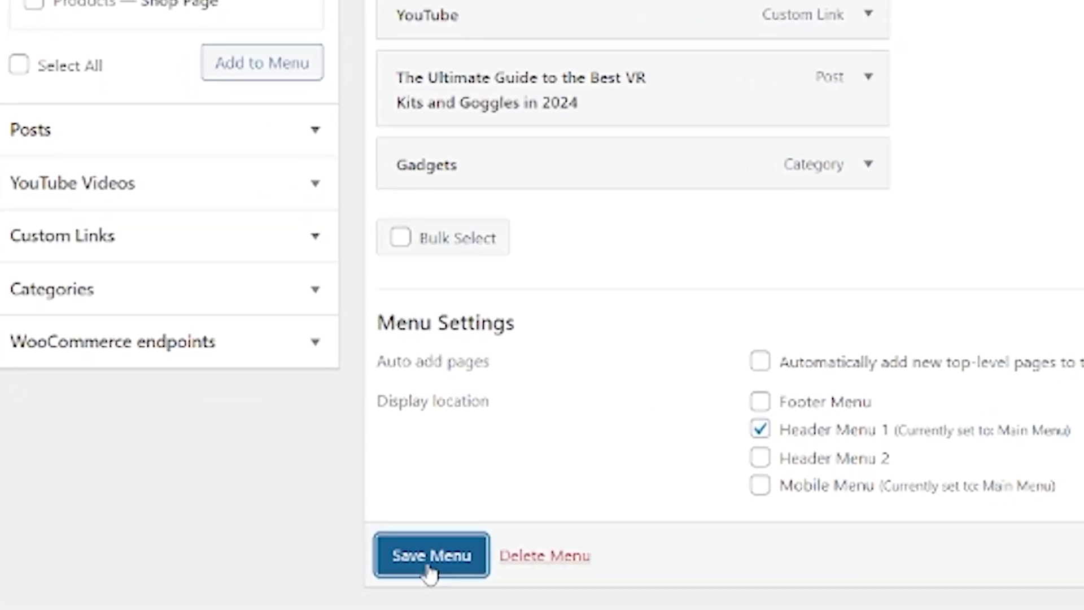
left_click(430, 570)
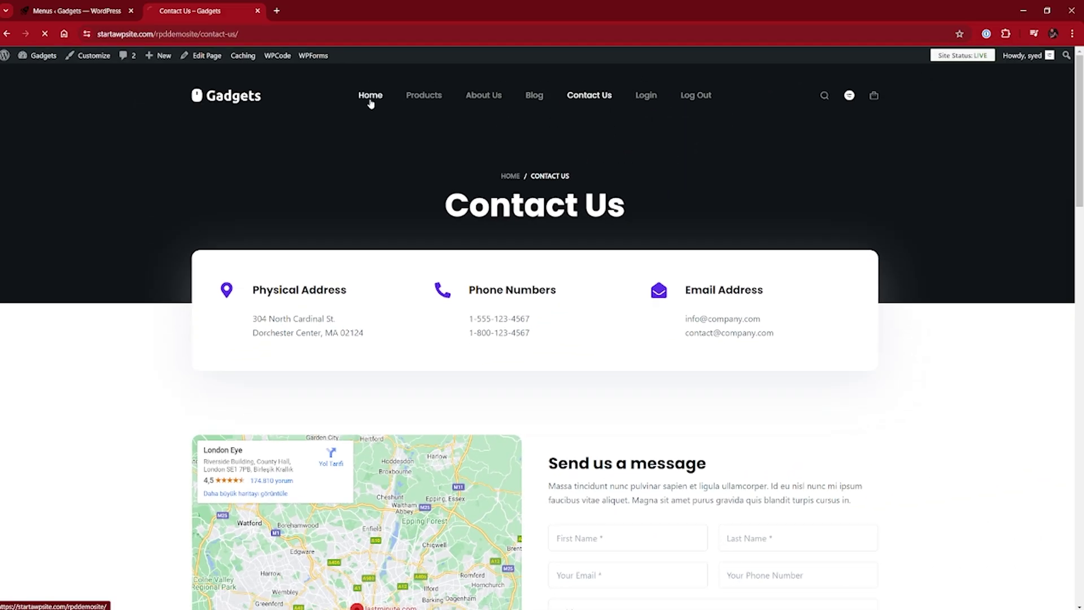
Step: View the homepage header showing Home, login, YouTube, the VR guide and Gadgets
left_click(371, 103)
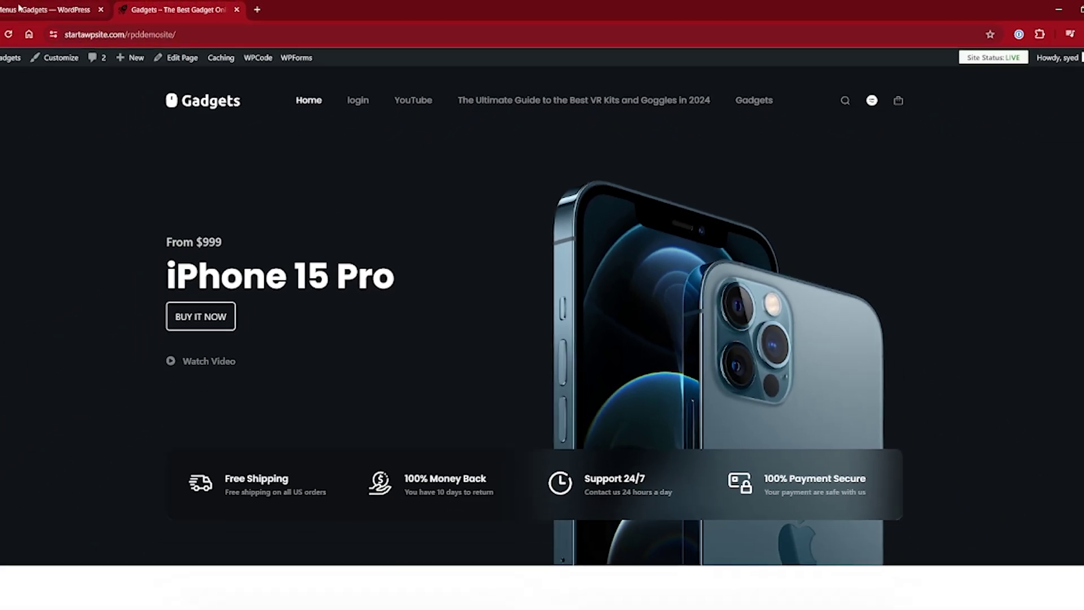
Step: Move login to the end of the menu, relabel the VR guide post 'VR Kits', and save
left_click(20, 8)
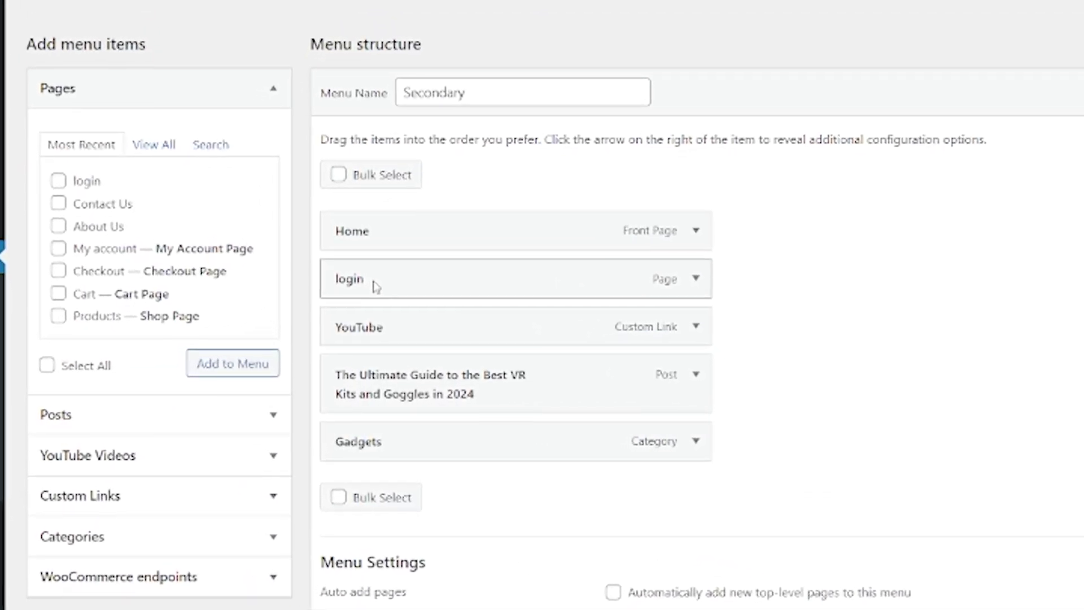
left_click_drag(376, 286, 373, 455)
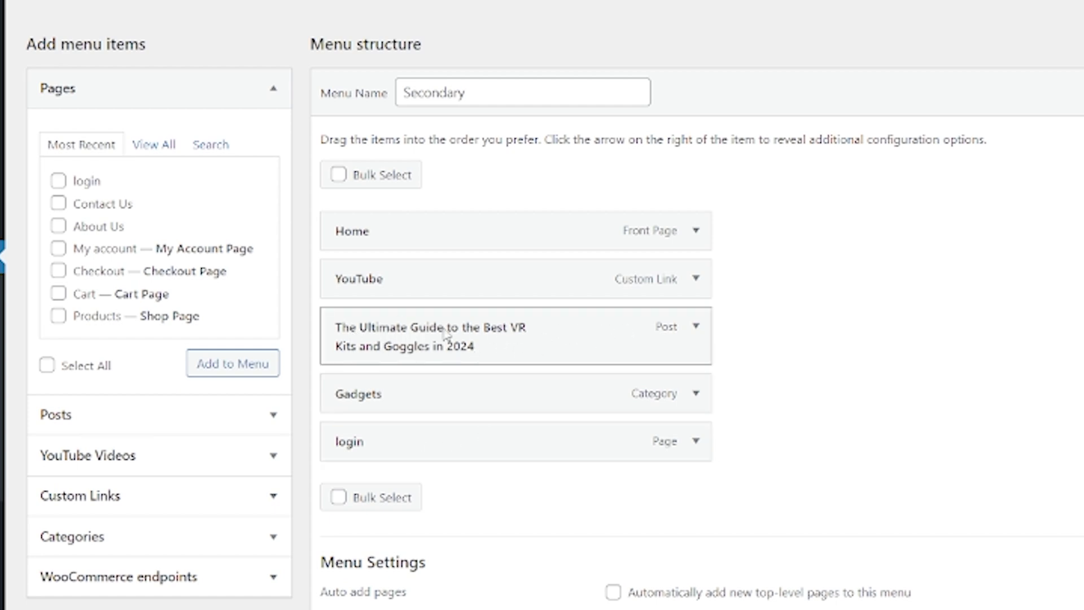
left_click(697, 327)
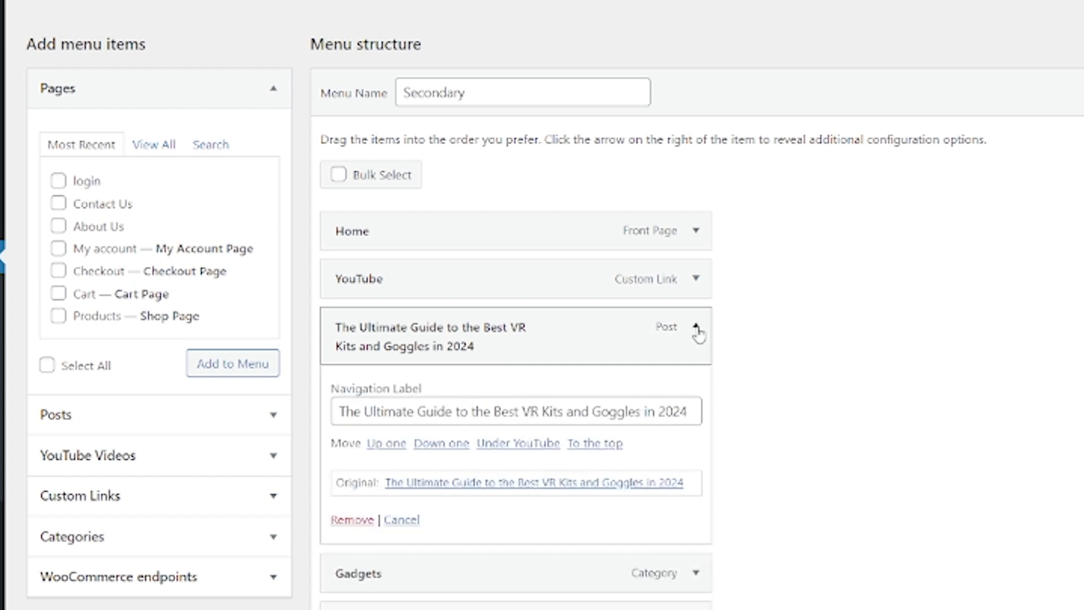
left_click(523, 412)
key("ctrl+a")
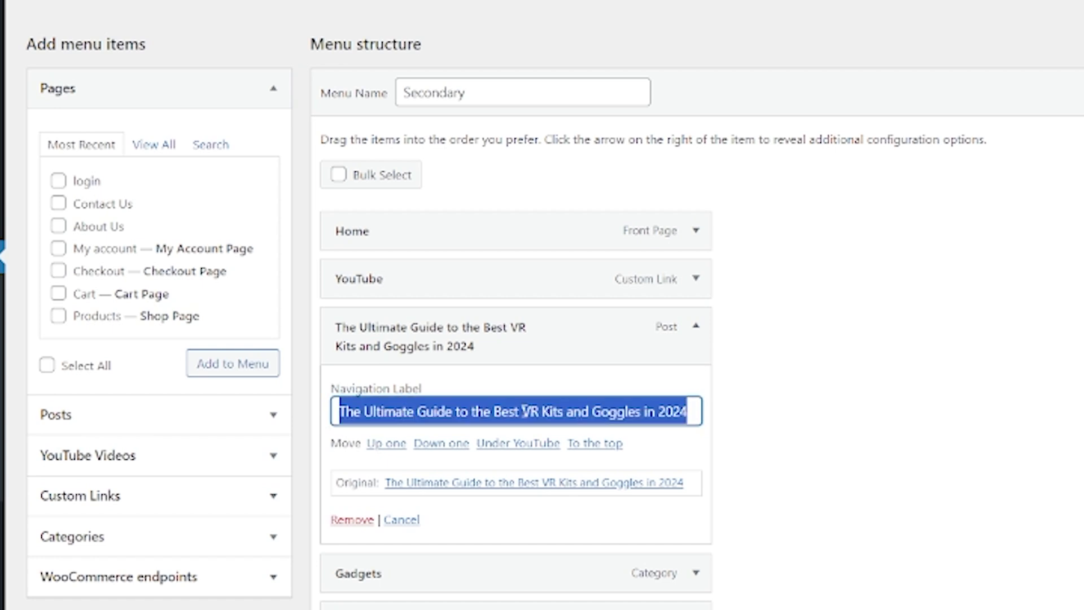
type("VR Kits")
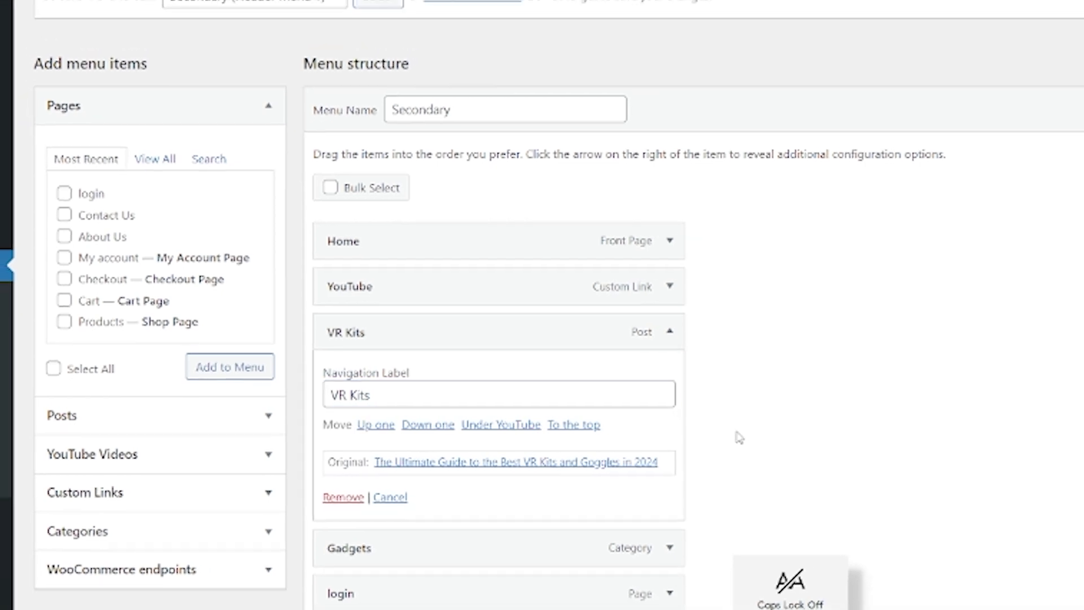
left_click(695, 326)
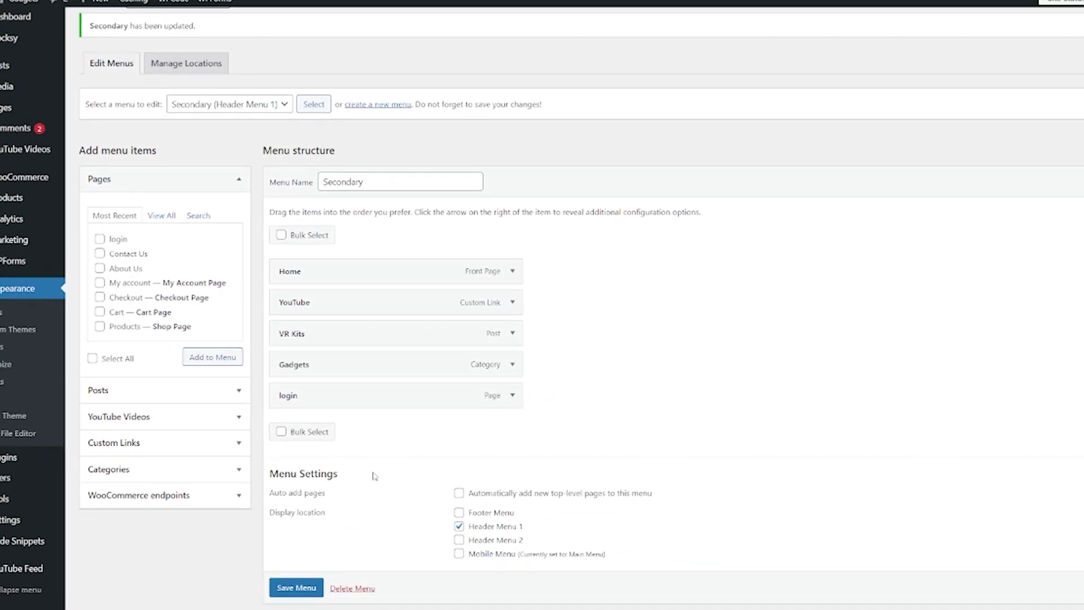
left_click(264, 555)
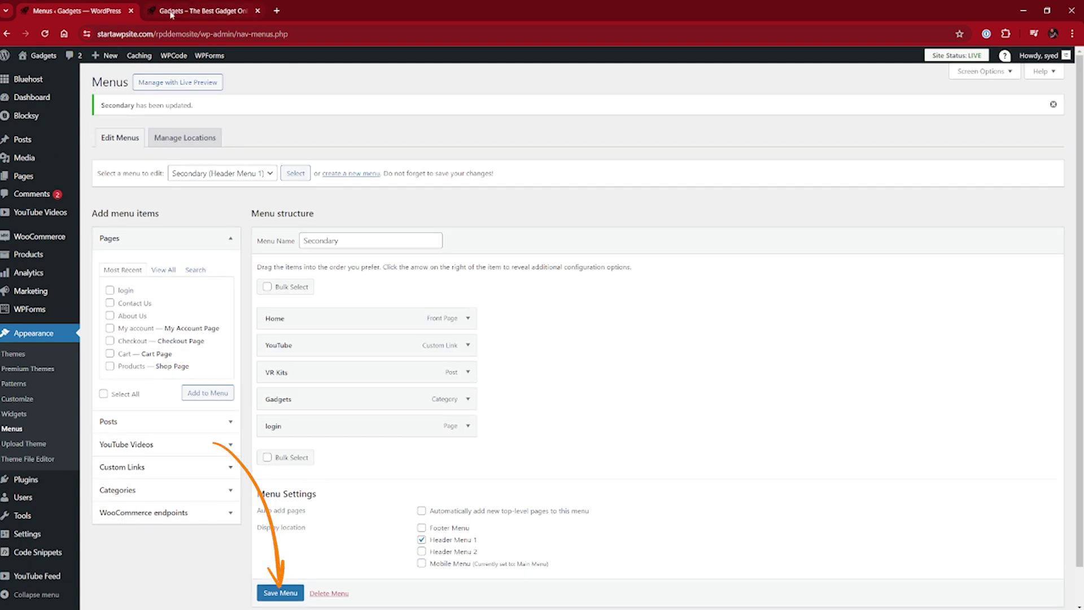
left_click(172, 13)
Step: Reload the homepage to confirm the header order Home, YouTube, VR Kits, Gadgets, login
left_click(223, 35)
key("Return")
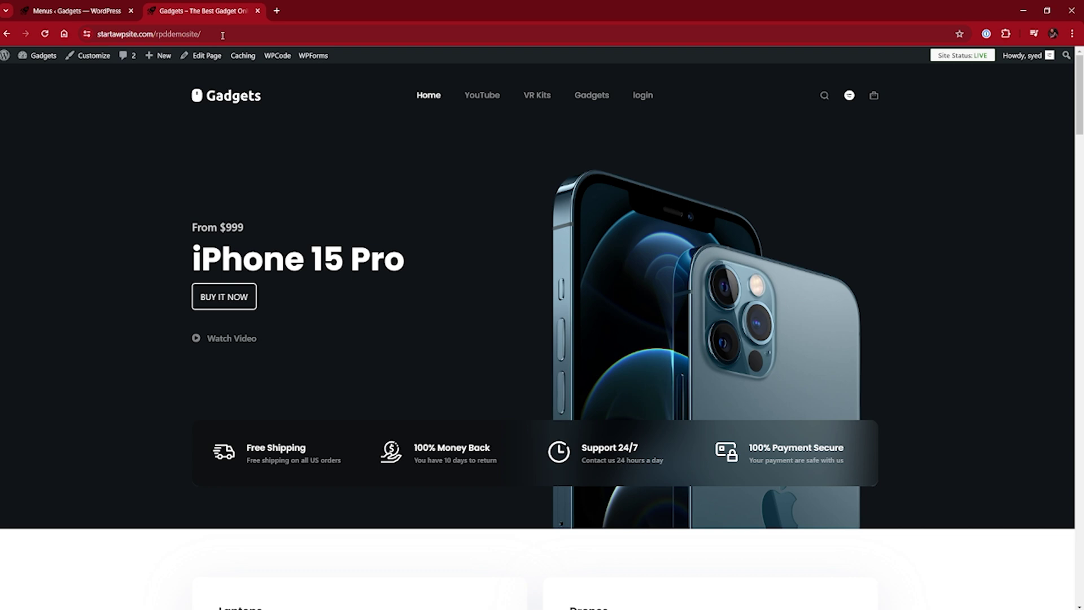
Step: Make VR Kits a child item of Gadgets in the Secondary menu and save
left_click(79, 10)
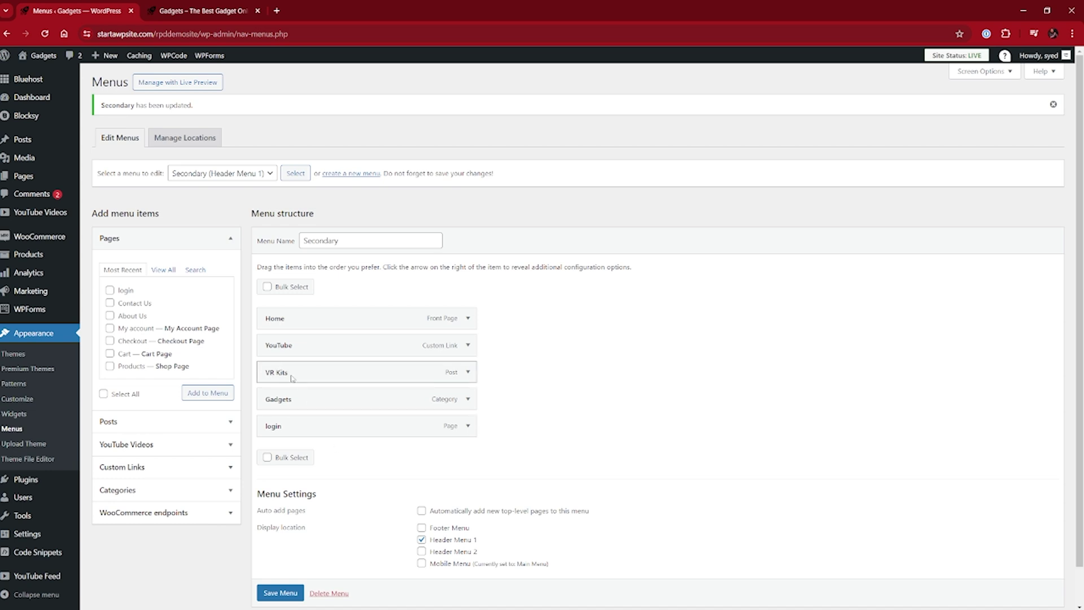
left_click_drag(296, 367, 366, 399)
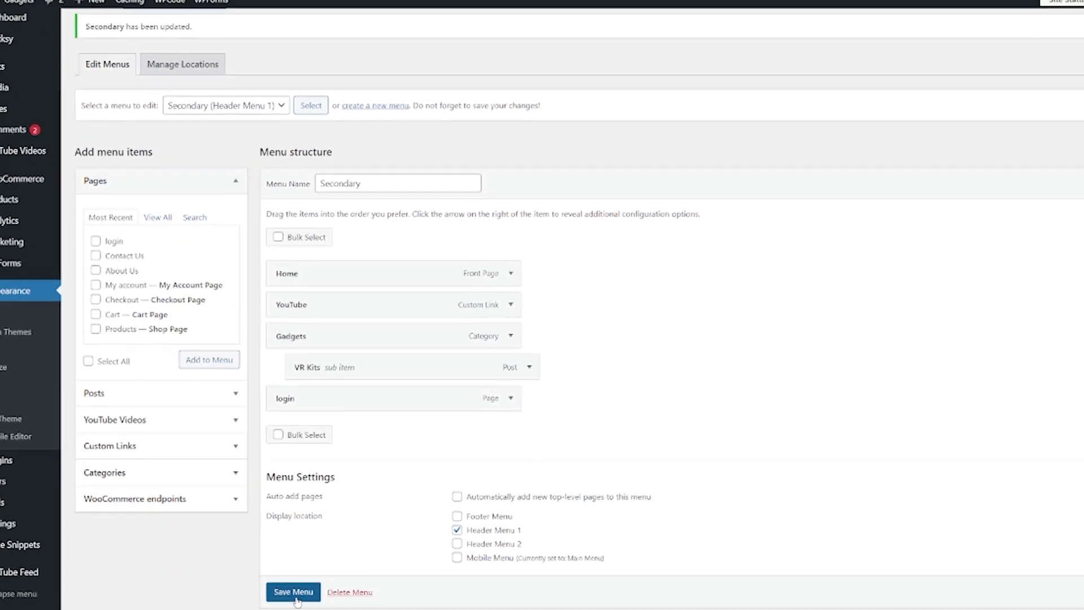
left_click(295, 597)
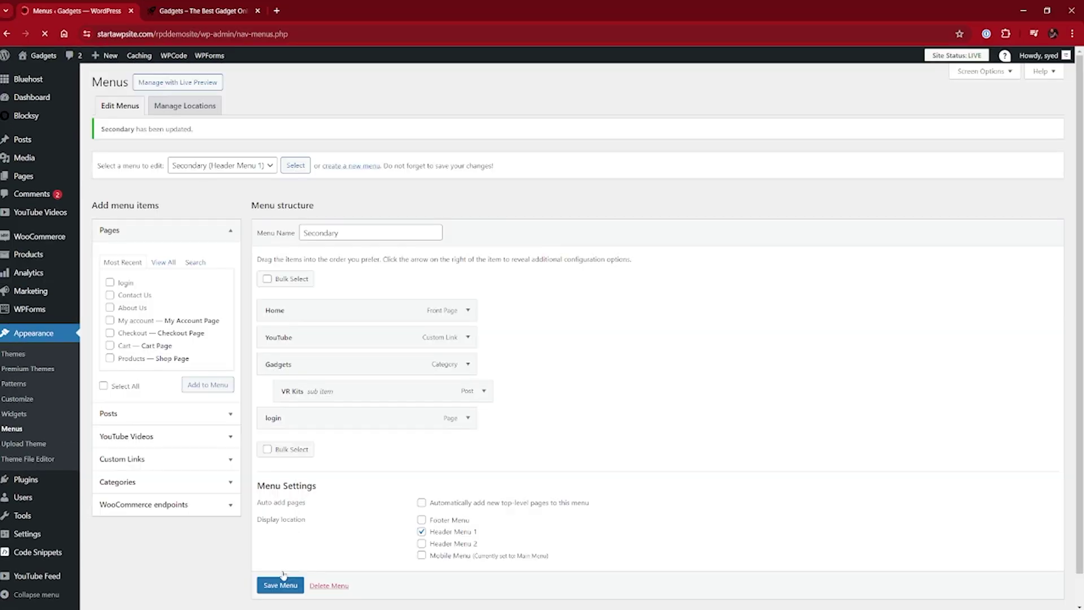
left_click(213, 10)
Step: Reload the live site, check VR Kits in the Gadgets dropdown, visit Gadgets, then return Home
left_click(261, 32)
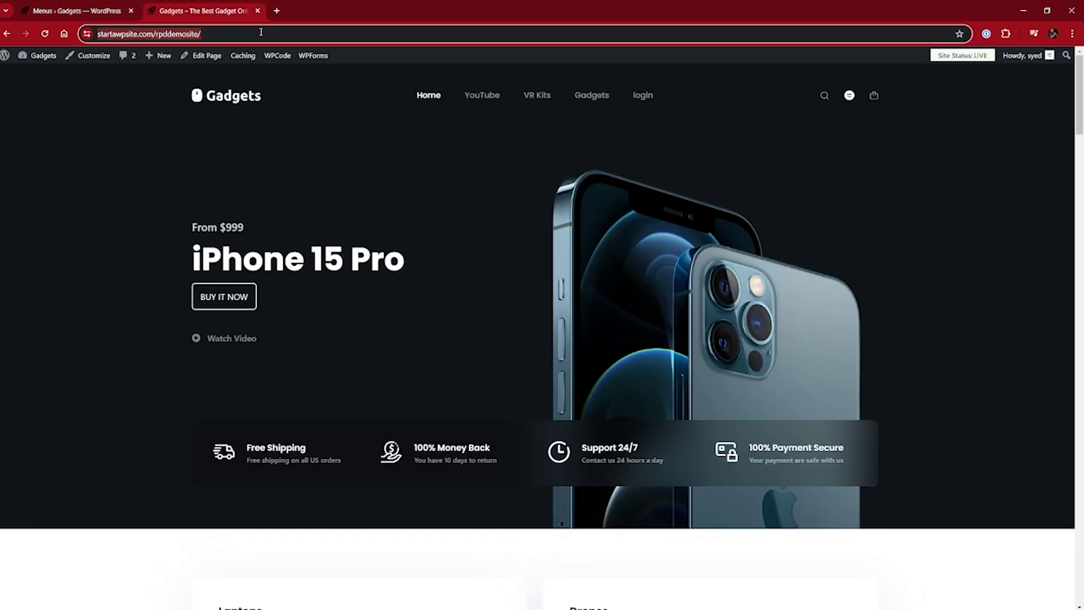
key("Return")
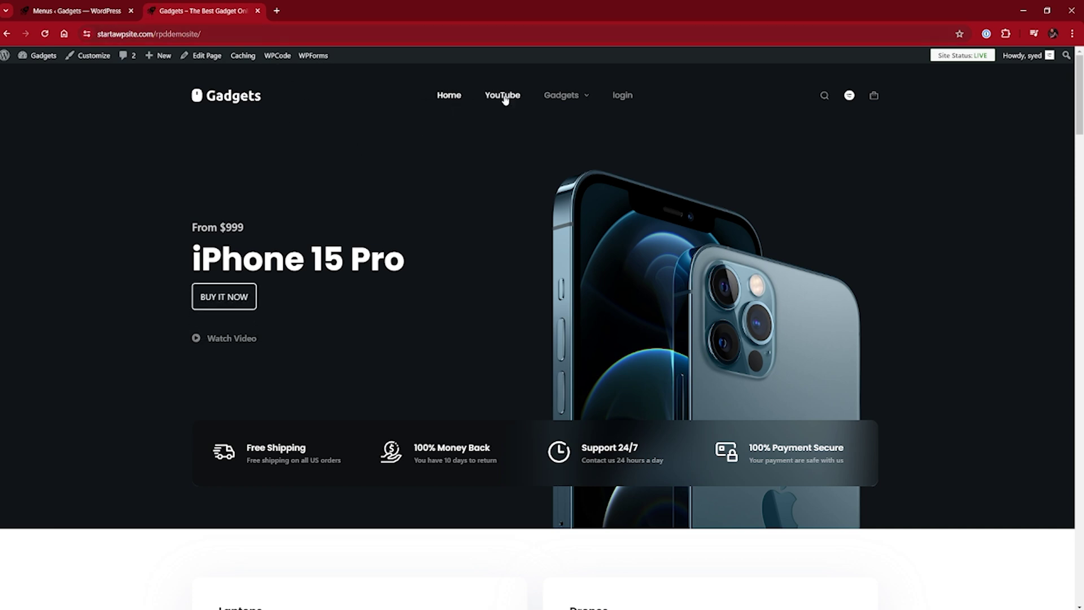
mouse_move(576, 104)
left_click(588, 99)
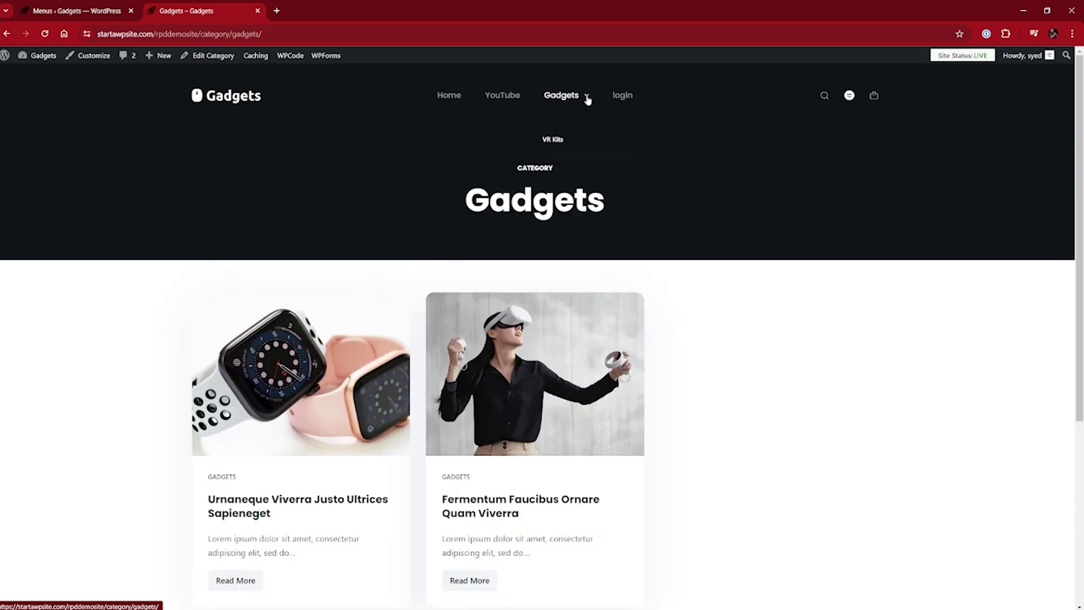
left_click(456, 98)
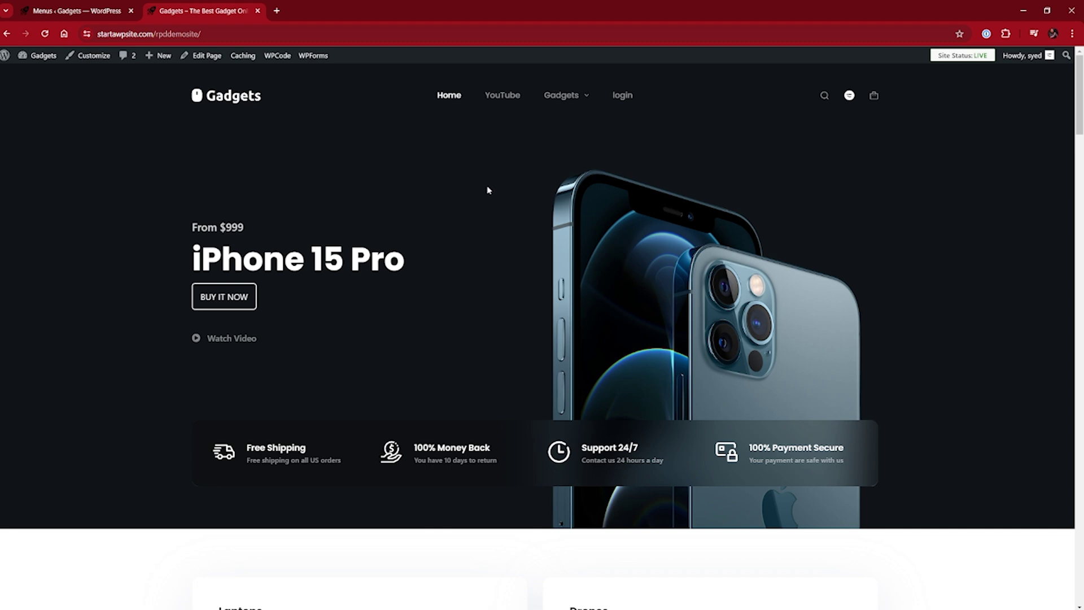
Step: Return to the Menus ‹ Gadgets browser tab showing the Secondary menu
left_click(92, 8)
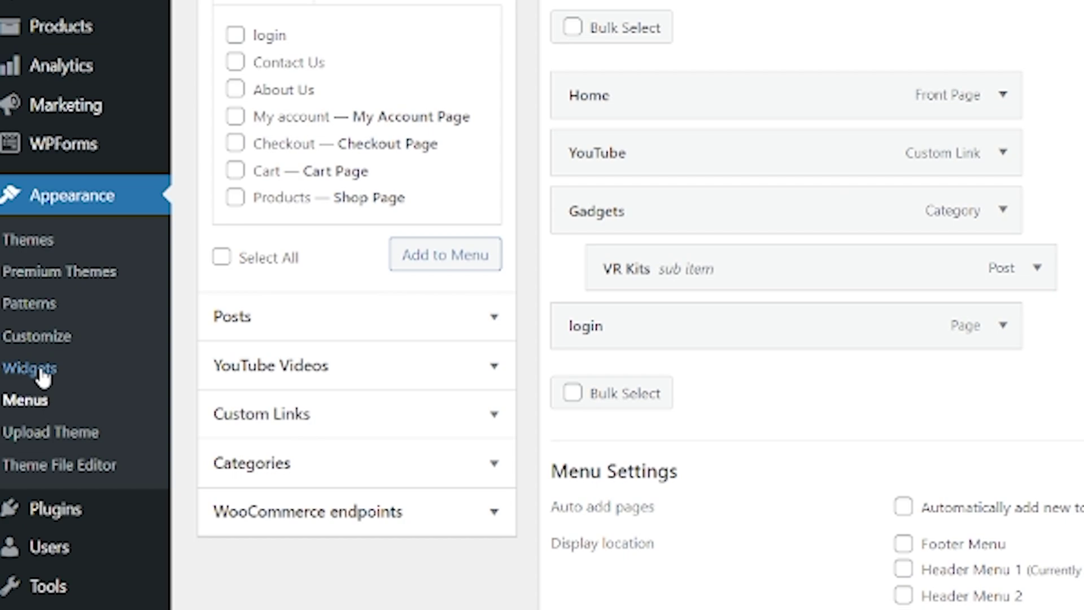
Step: In Widgets, drag a Navigation Menu block (searched as 'navi') into Footer Widget Area 1
left_click(40, 372)
scroll(295, 475, "down", 5)
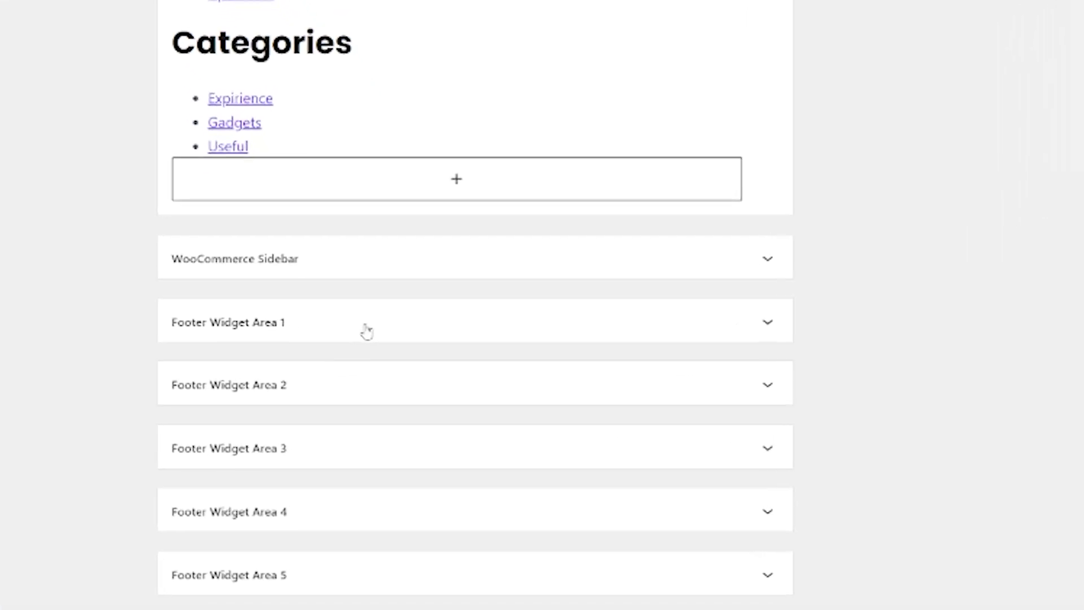
left_click(382, 337)
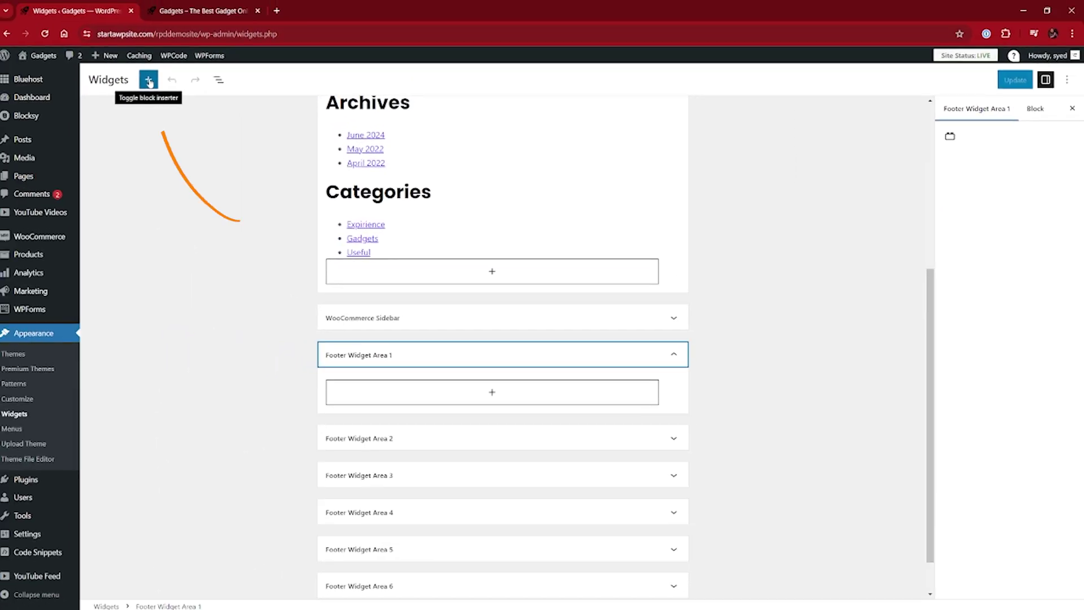
left_click(149, 81)
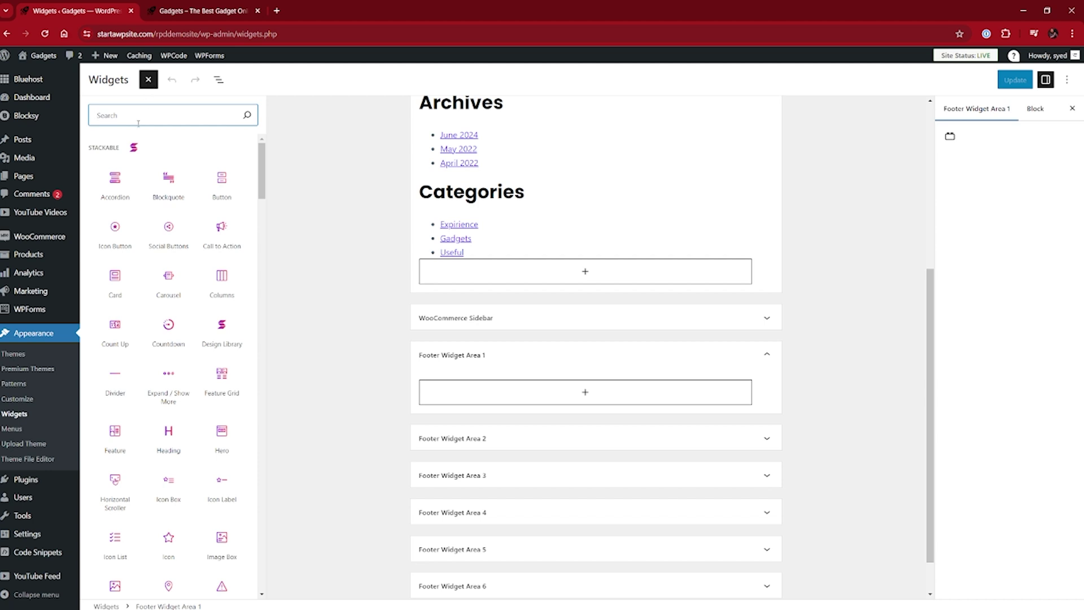
type("naviga")
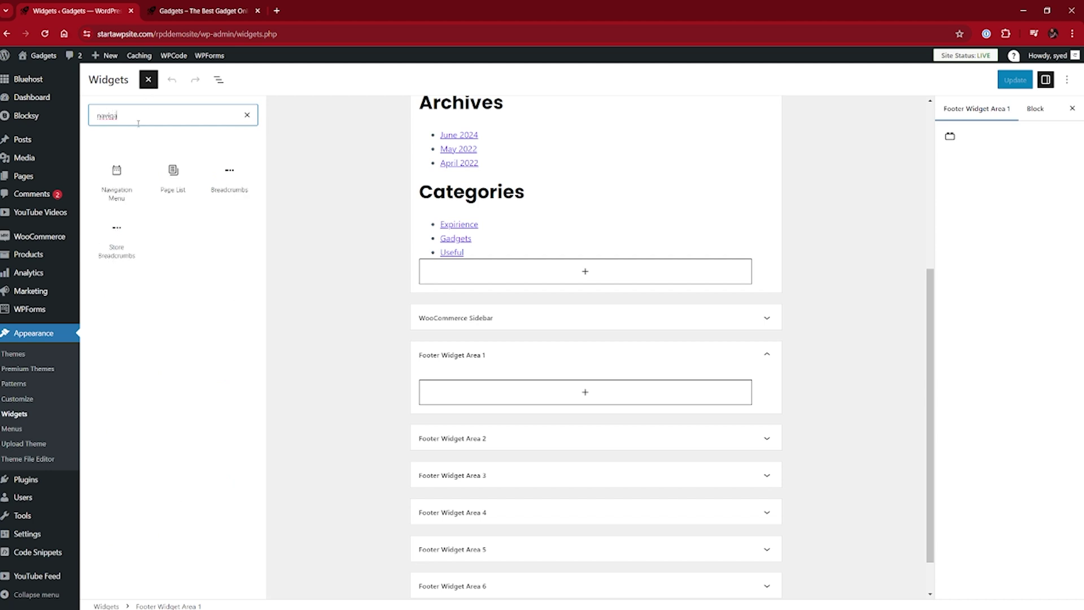
mouse_move(118, 172)
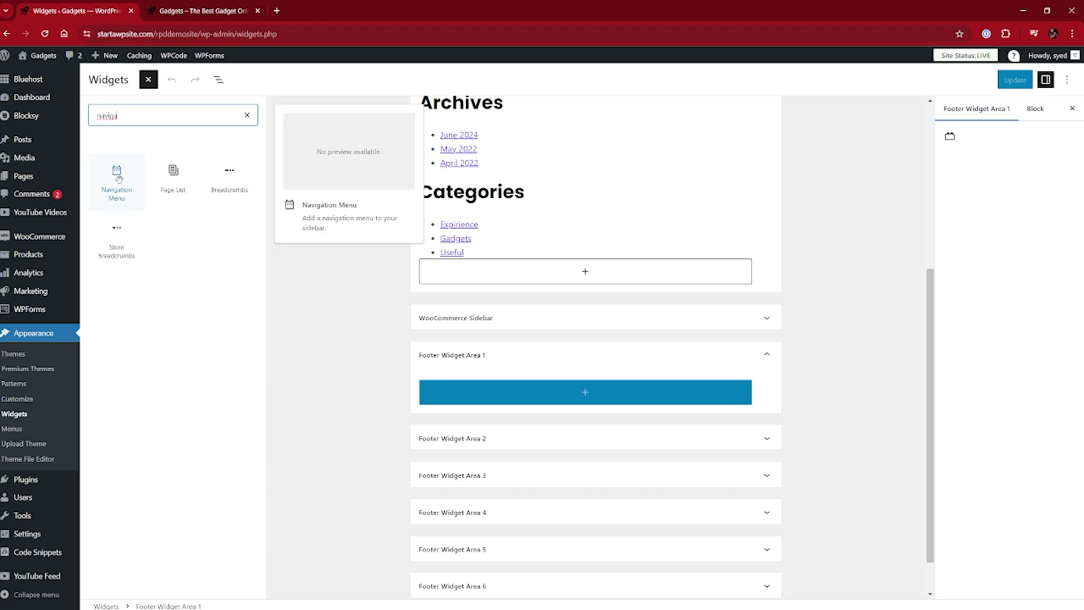
left_click_drag(118, 178, 582, 392)
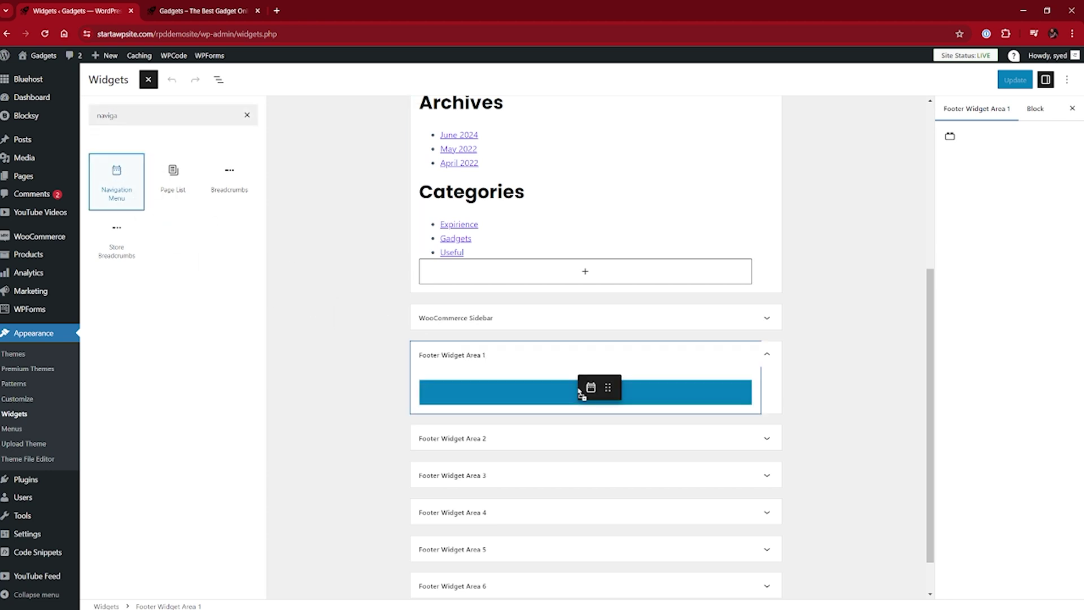
left_click_drag(581, 393, 583, 394)
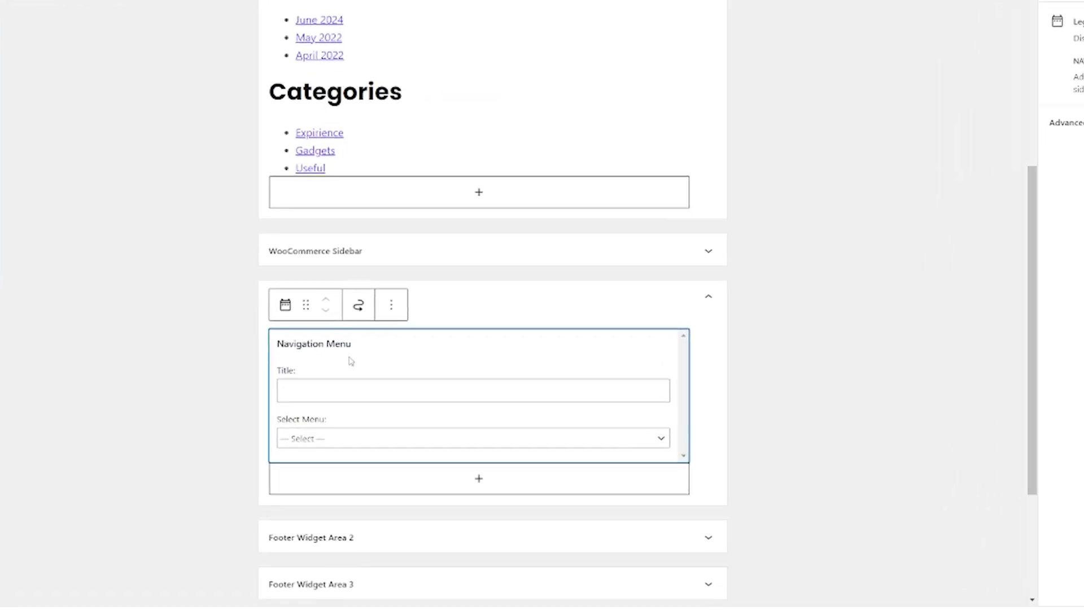
Step: Set the footer widget to the Secondary menu with title 'New', and save the widgets
left_click(377, 439)
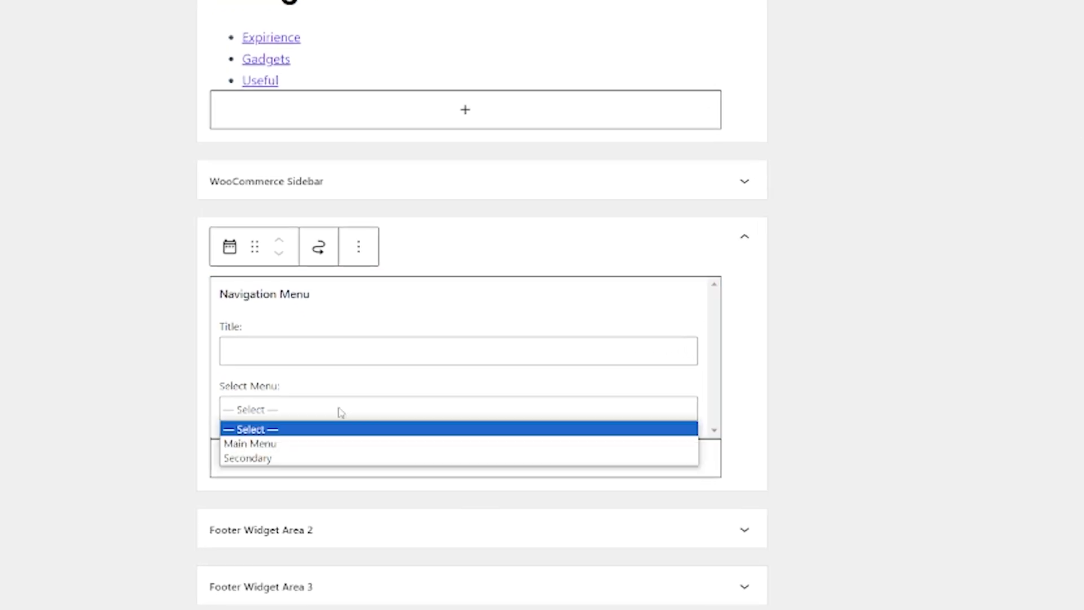
left_click(293, 458)
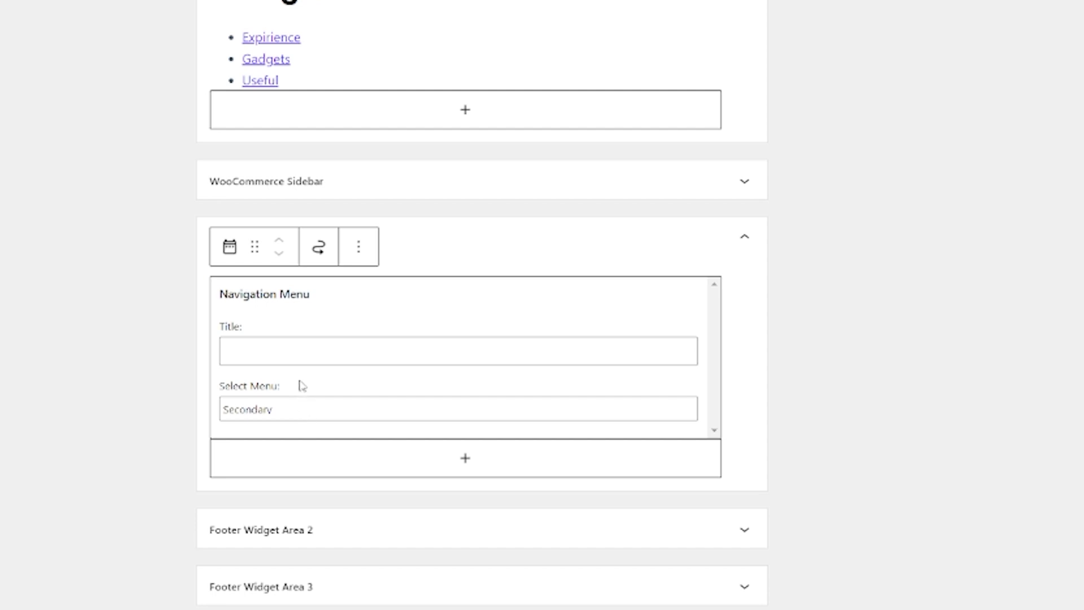
left_click(281, 355)
key("Caps_Lock")
type("N")
key("Caps_Lock")
type("ew")
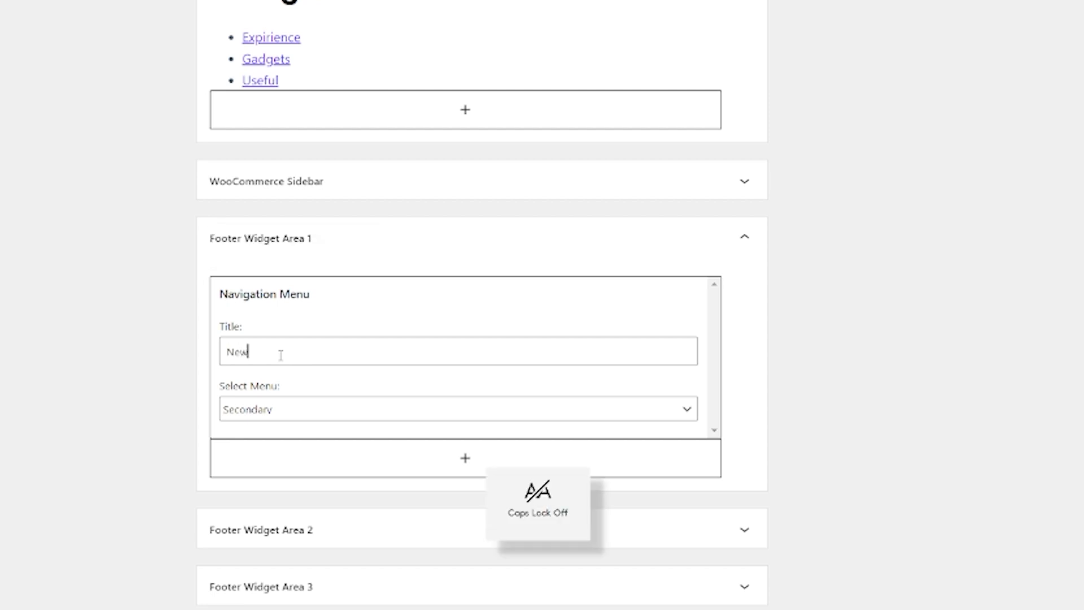
left_click(177, 364)
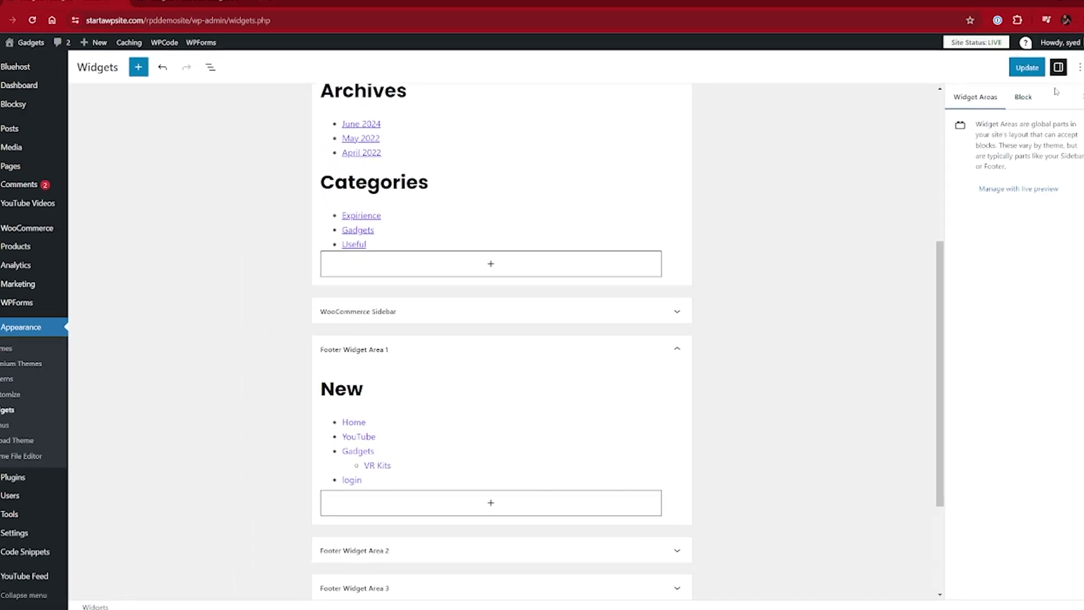
left_click(1015, 82)
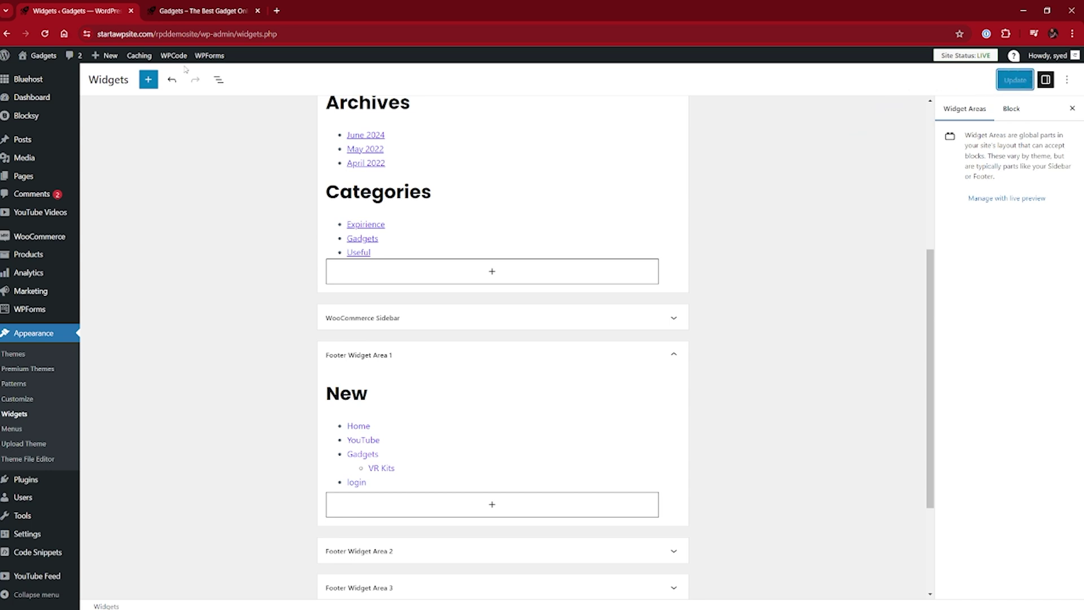
left_click(170, 12)
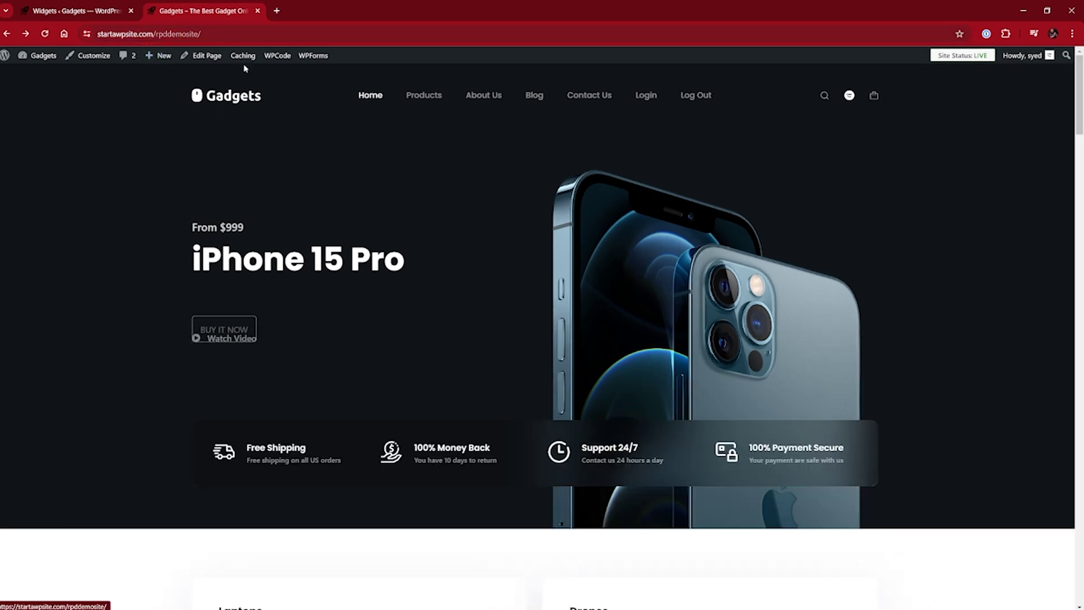
Step: Inspect the new footer menu links on the live site, then follow the Gadgets footer link
scroll(283, 187, "down", 15)
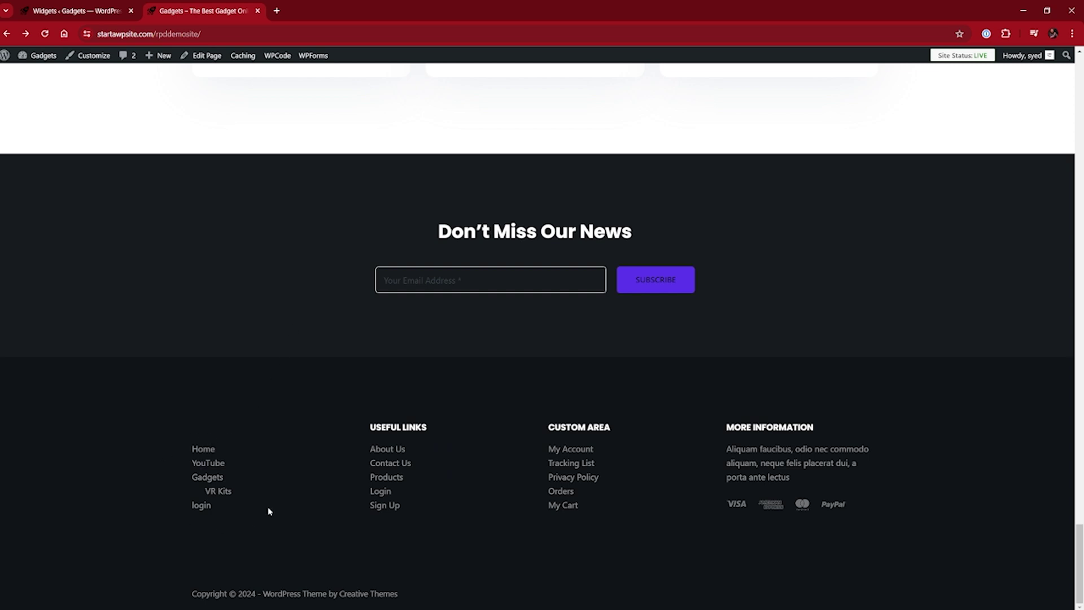
left_click_drag(156, 438, 226, 525)
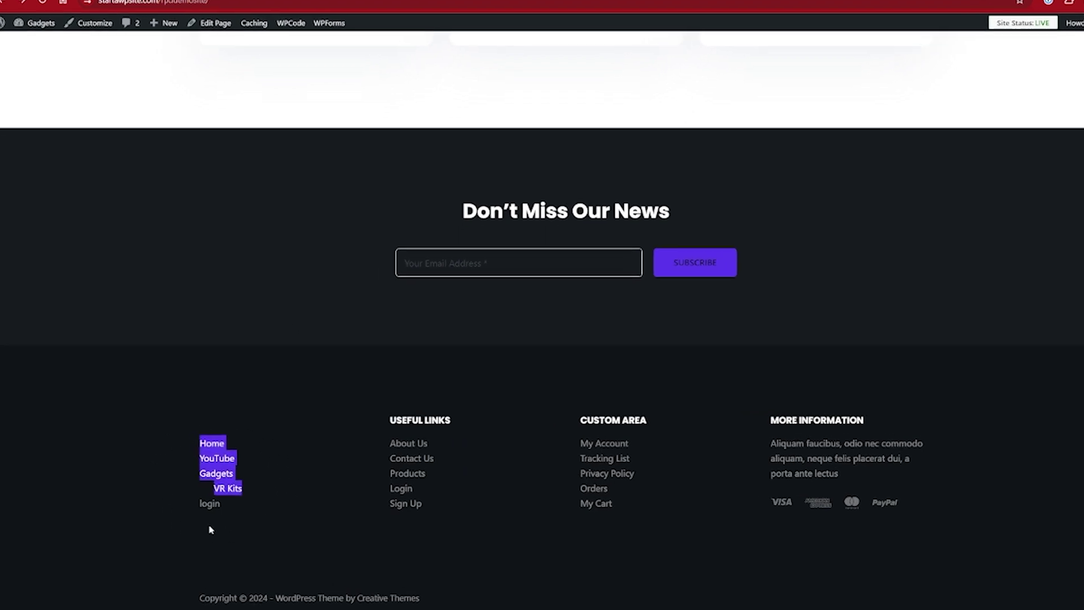
left_click(227, 522)
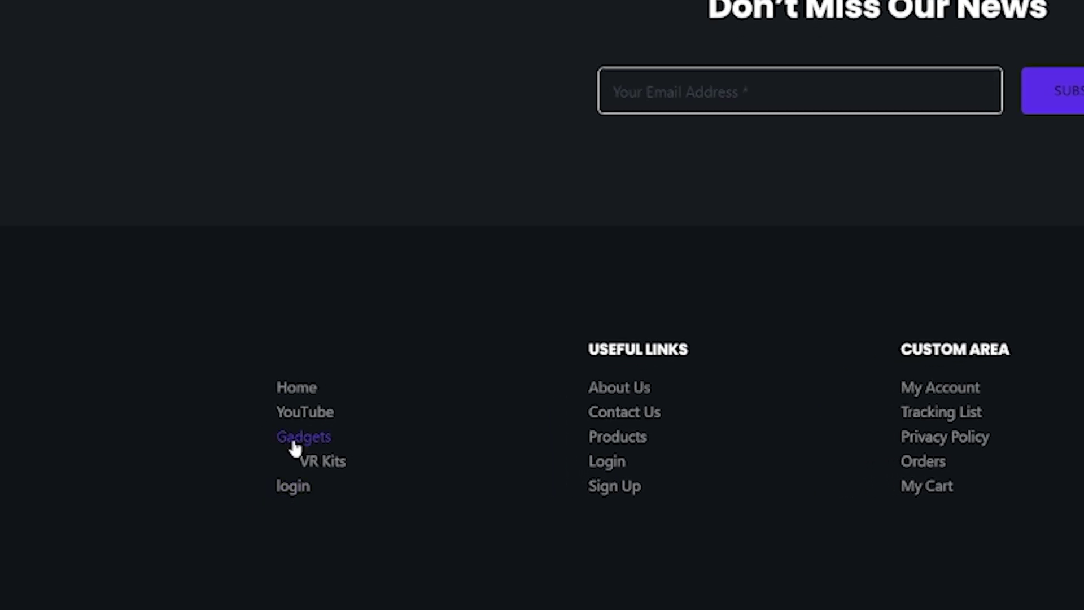
left_click(331, 432)
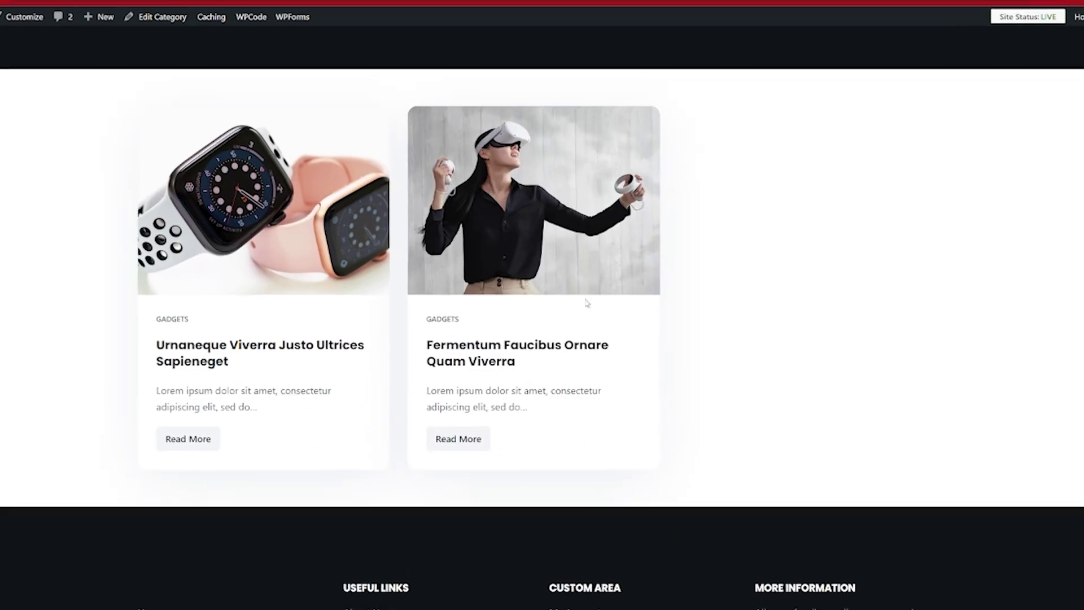
scroll(399, 403, "up", 3)
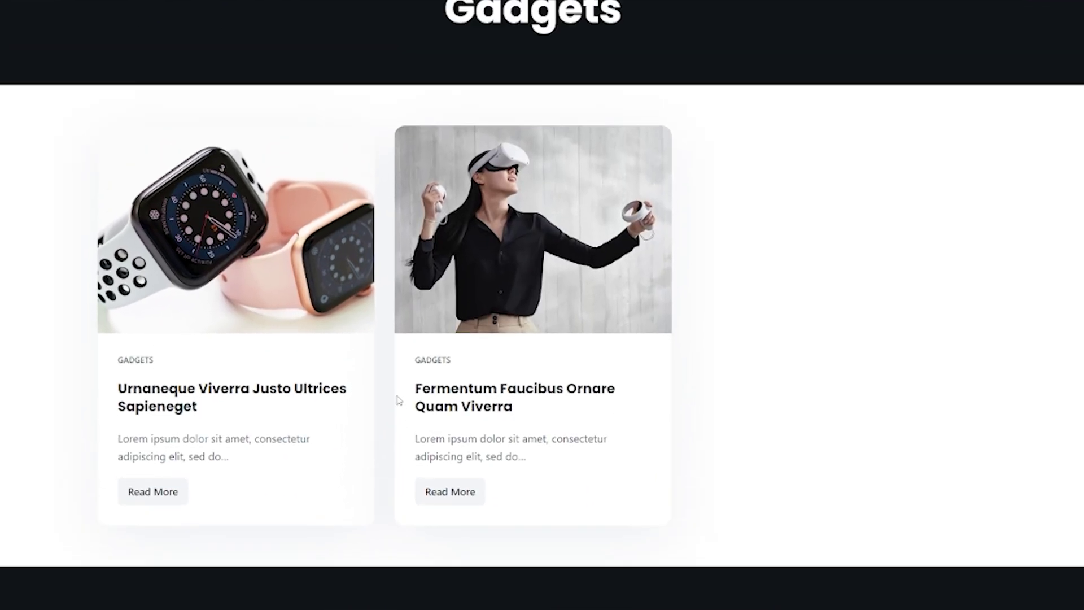